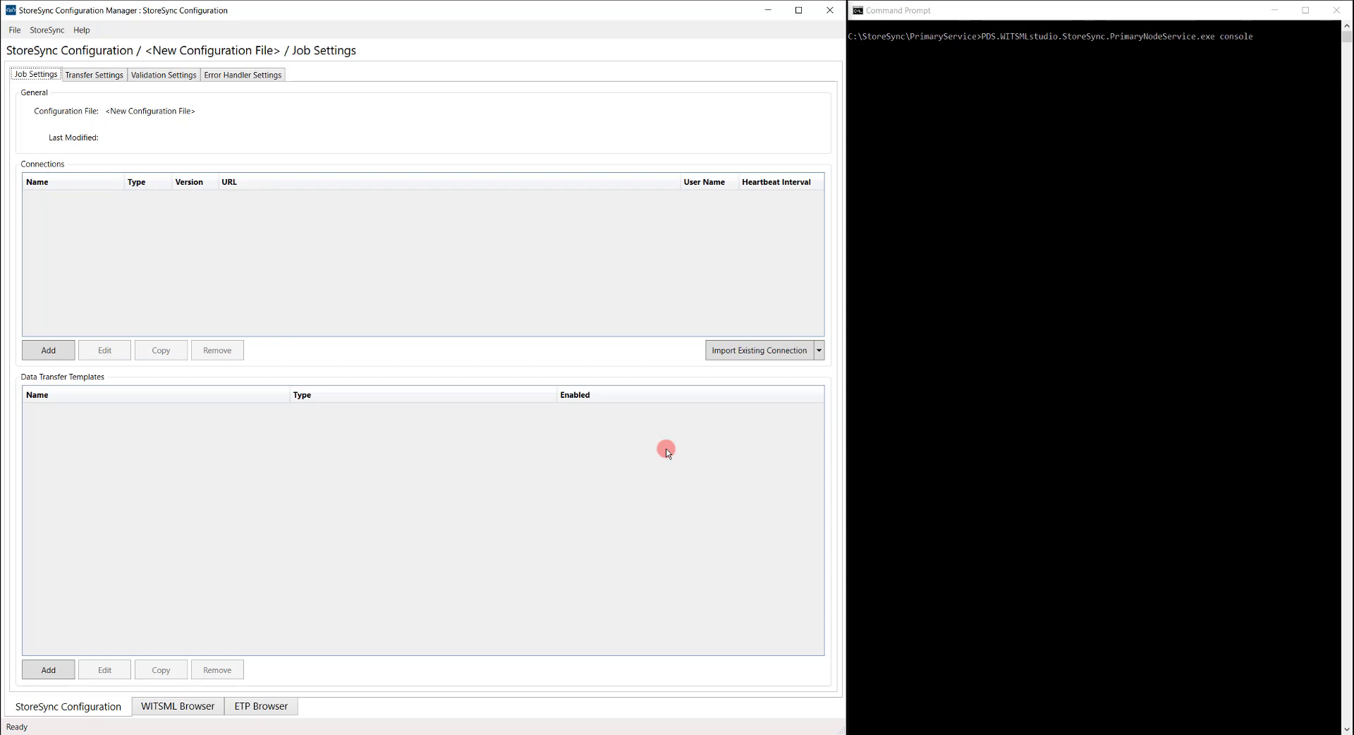
Step: After checking the service in Services, run PrimaryNodeService.exe in console mode from Command Prompt
click(310, 732)
click(914, 404)
key(Return)
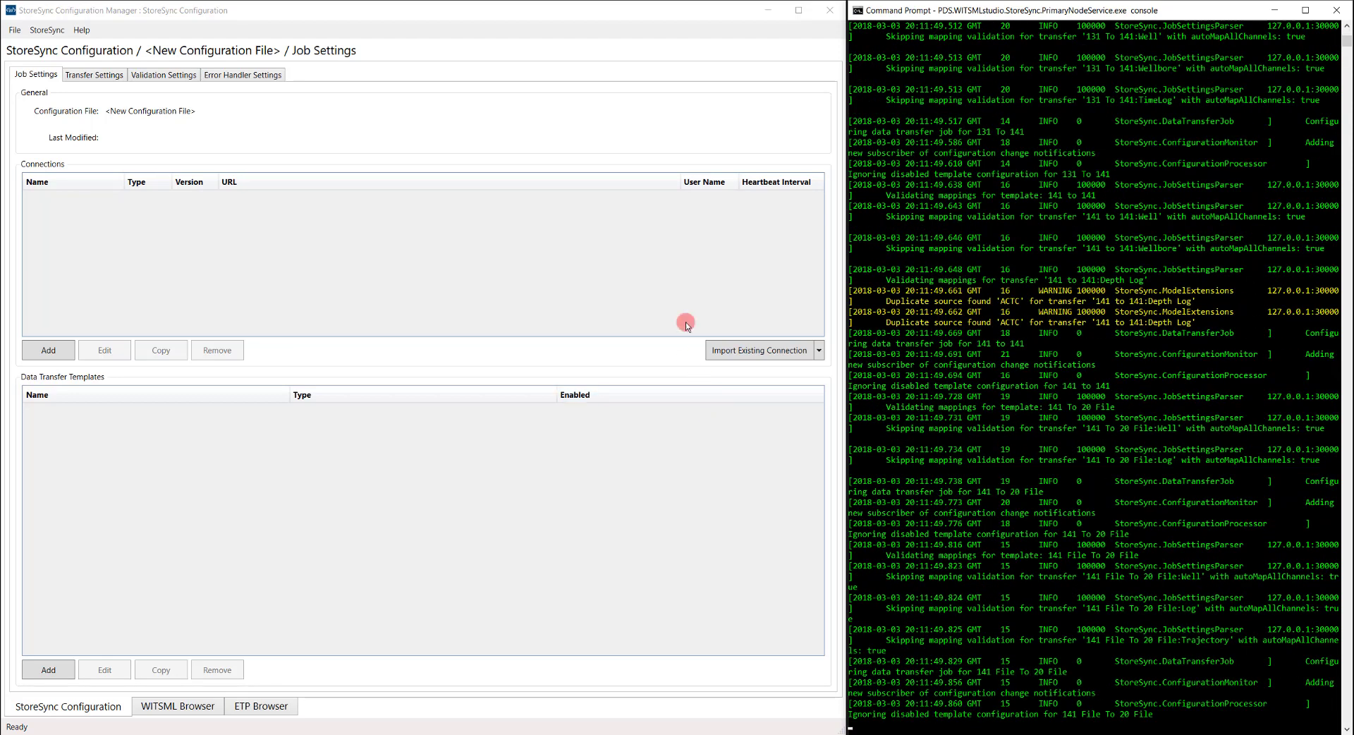
Step: Open StoreSyncConfiguration.json from the Configuration folder via StoreSync > Open
click(55, 30)
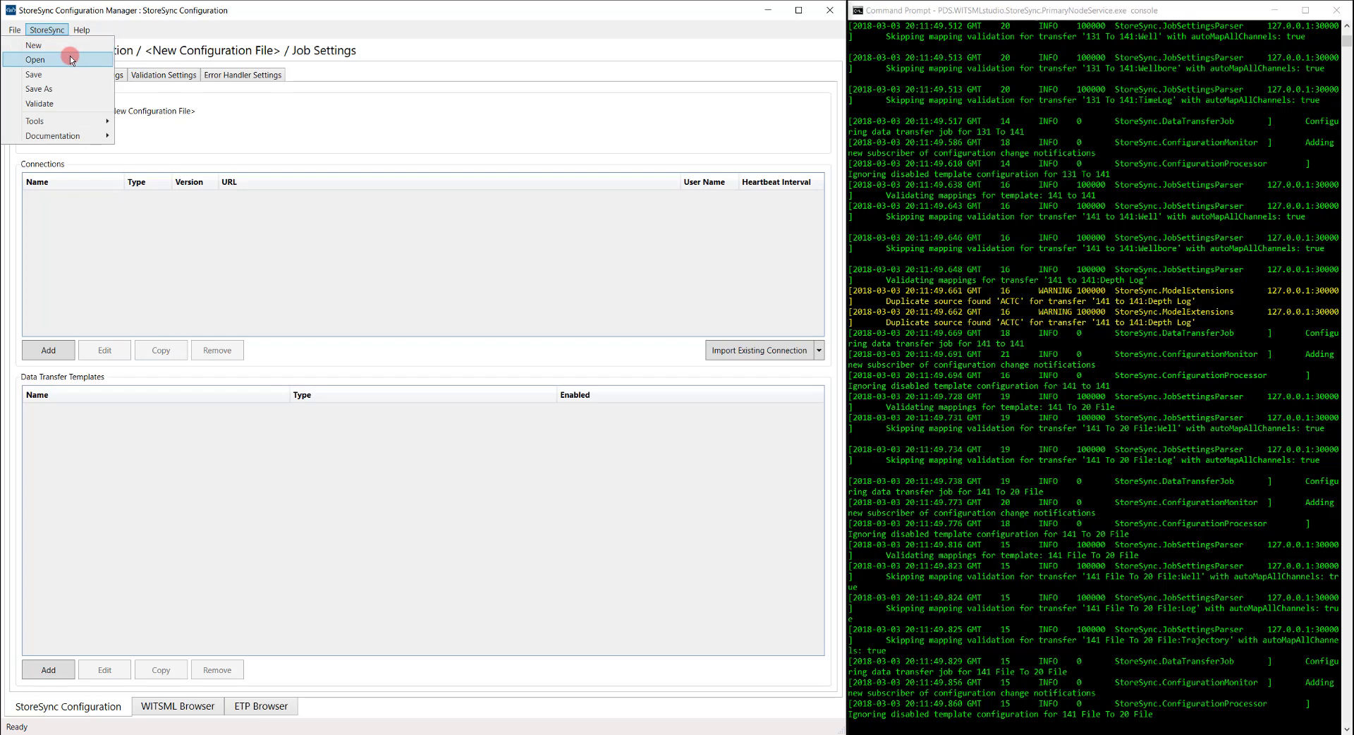
click(70, 59)
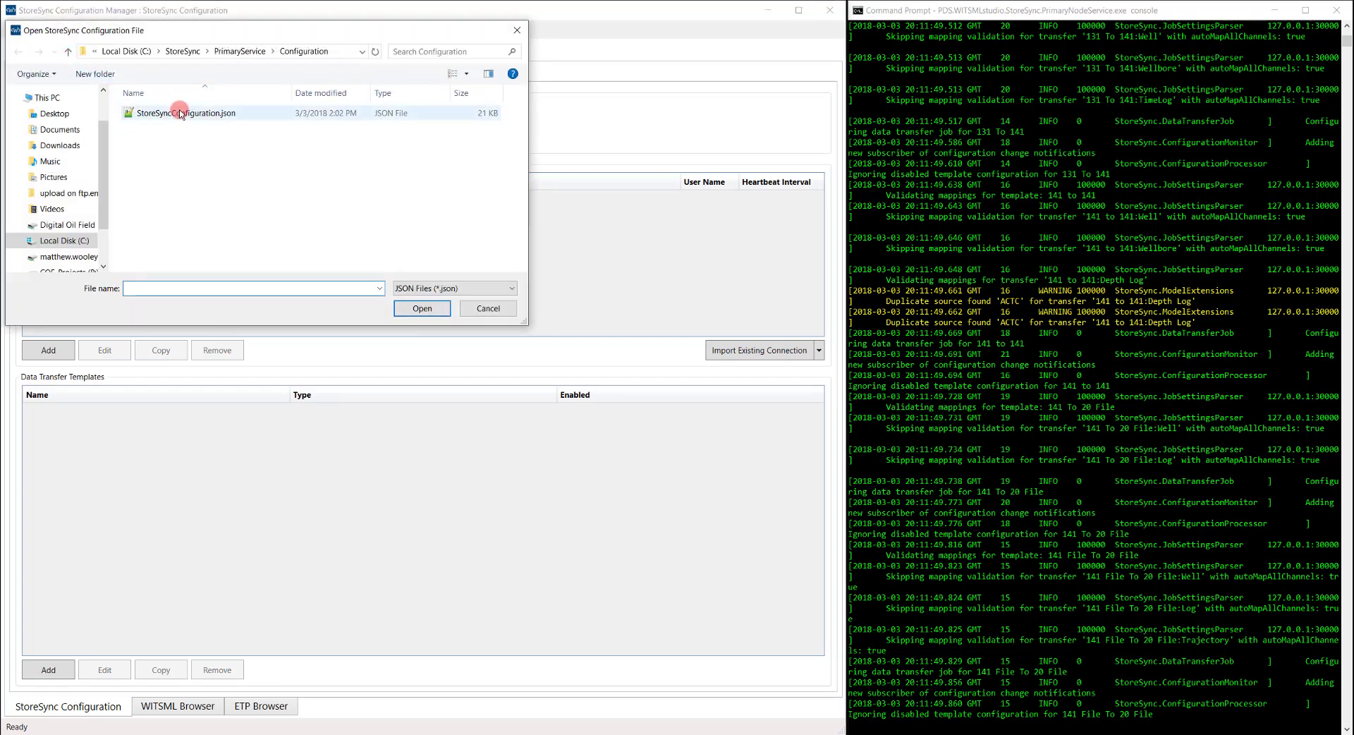
double_click(181, 114)
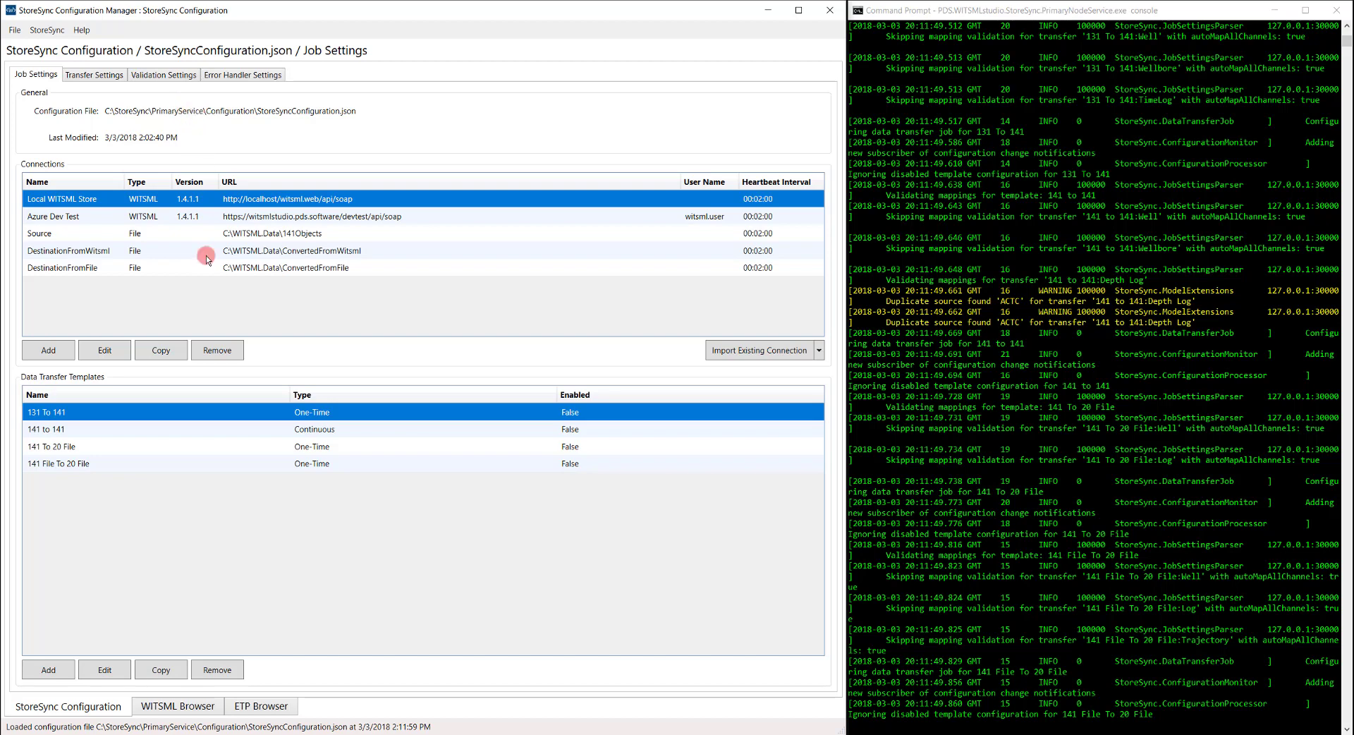
Step: Tick Enabled in the 131 To 141 template's settings and confirm with OK
double_click(227, 412)
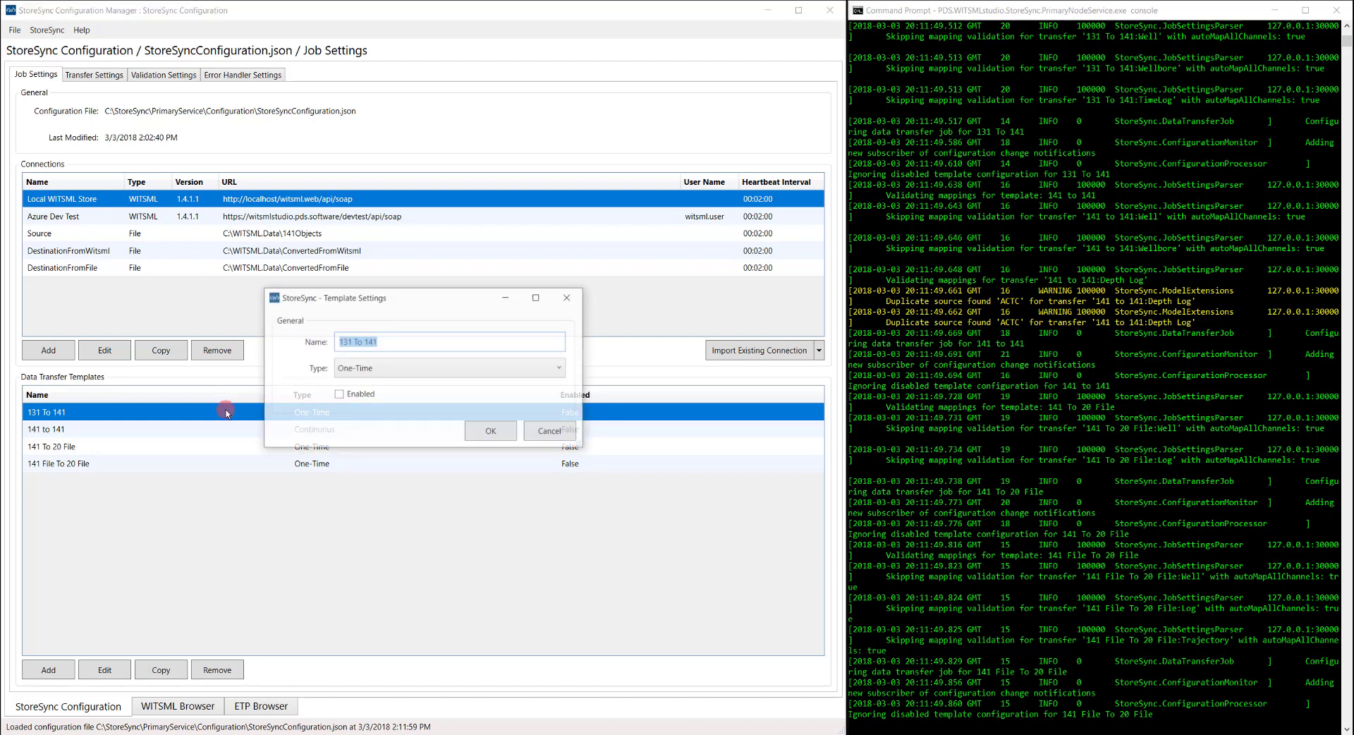
click(338, 394)
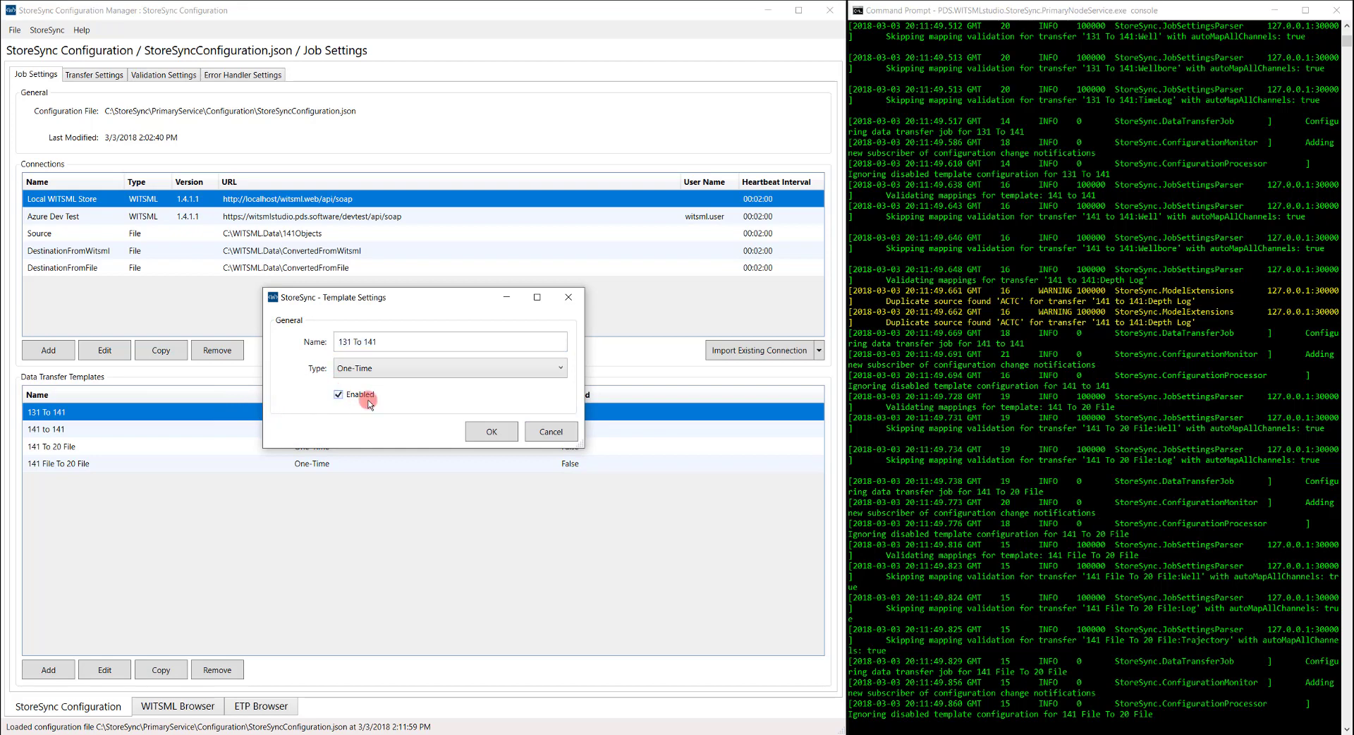
click(474, 425)
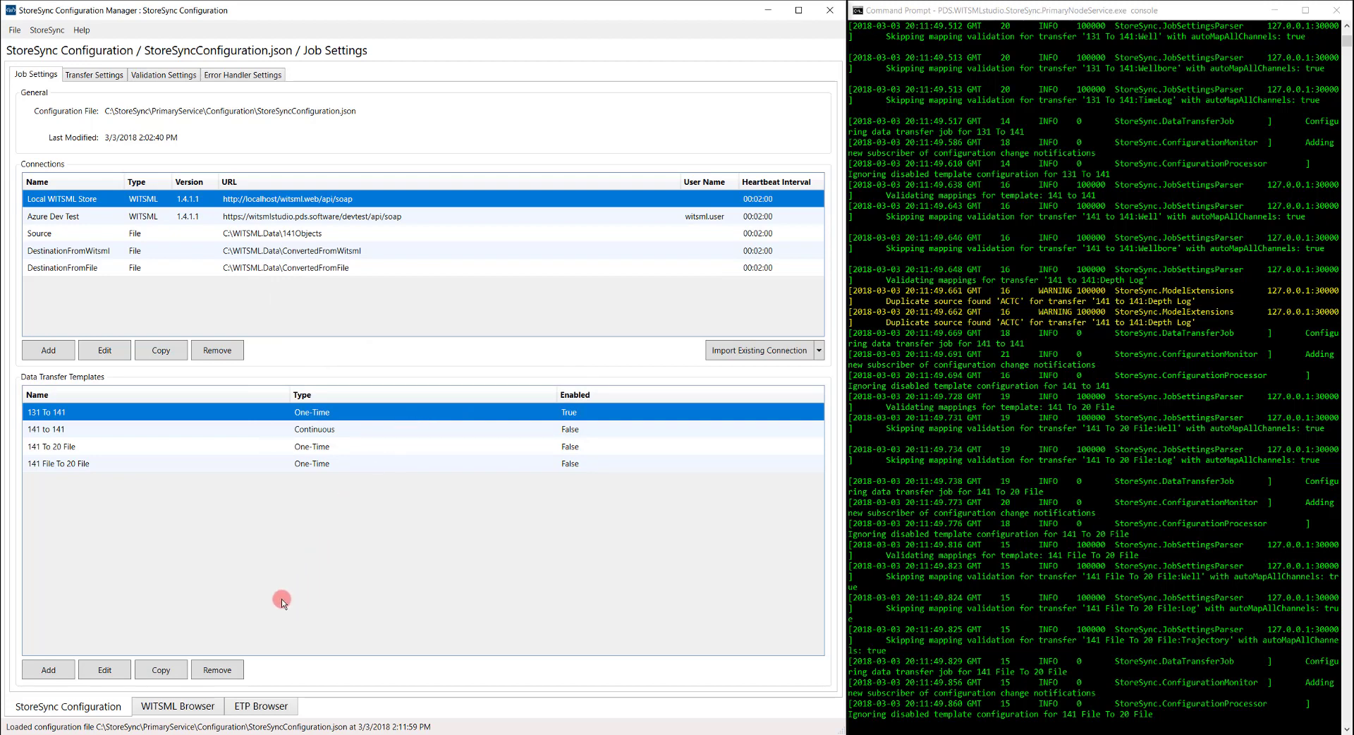
Step: Refresh All in the WITSML Browser, then return to the StoreSync Configuration tab
click(218, 706)
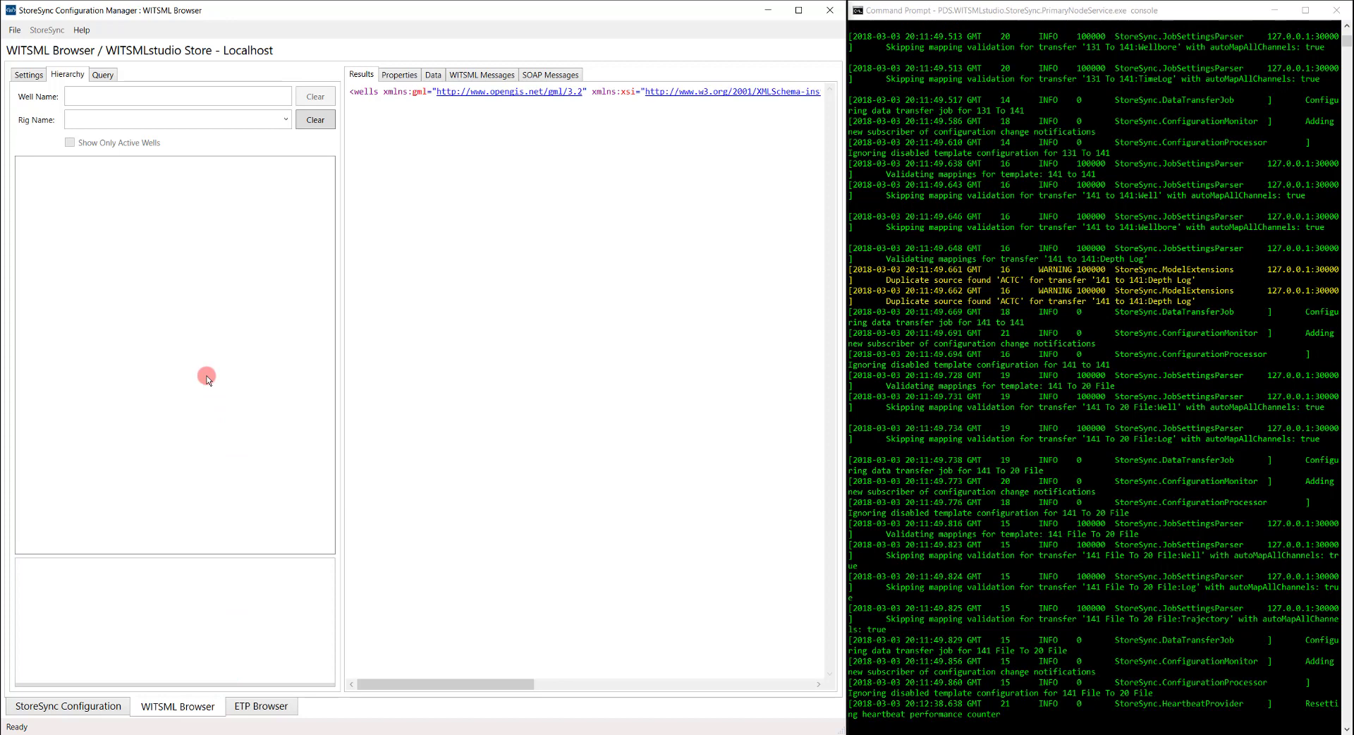
right_click(206, 379)
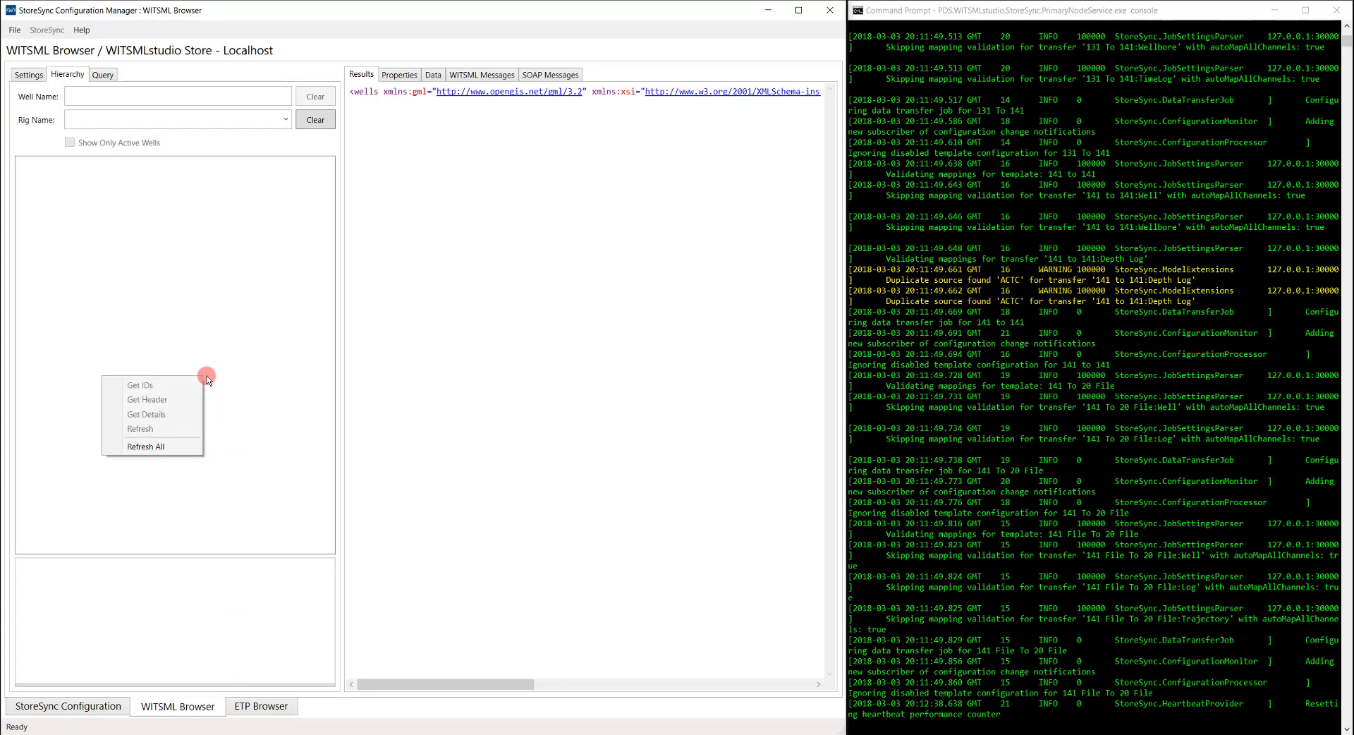
click(161, 446)
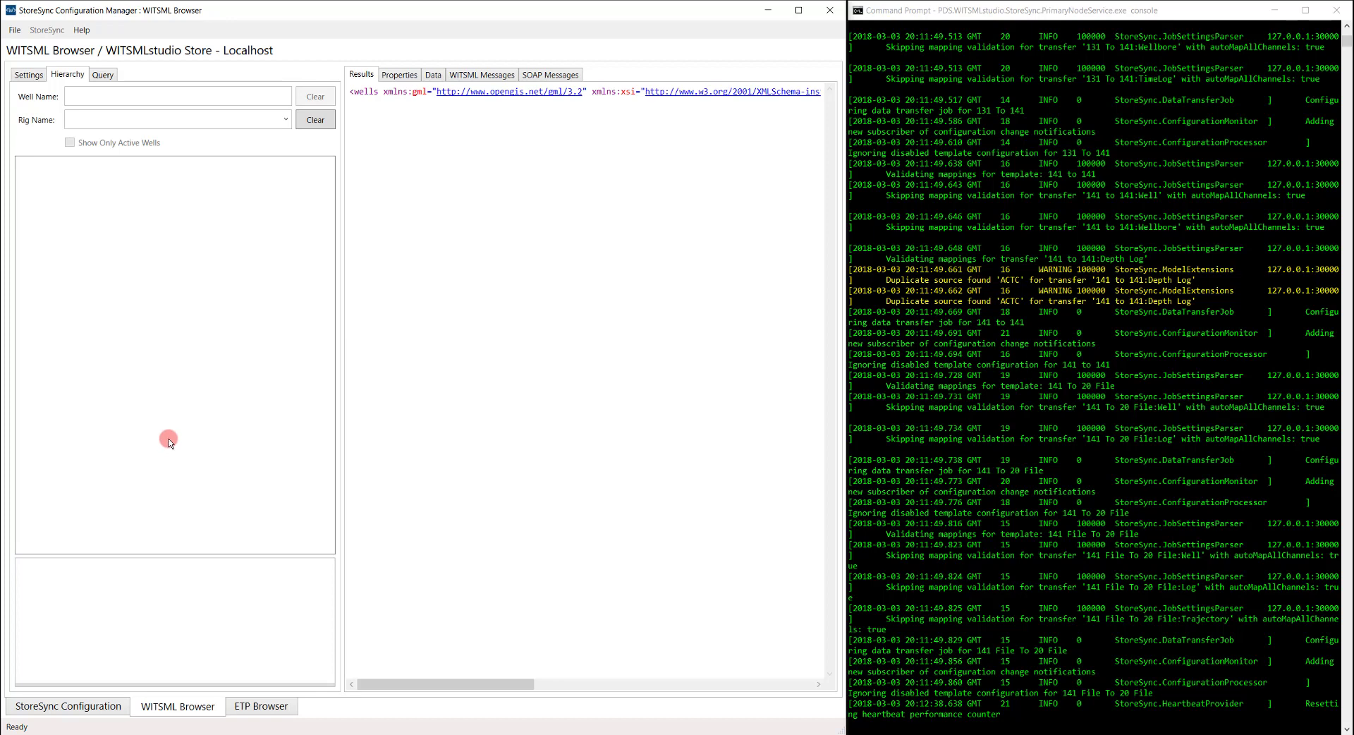
click(118, 702)
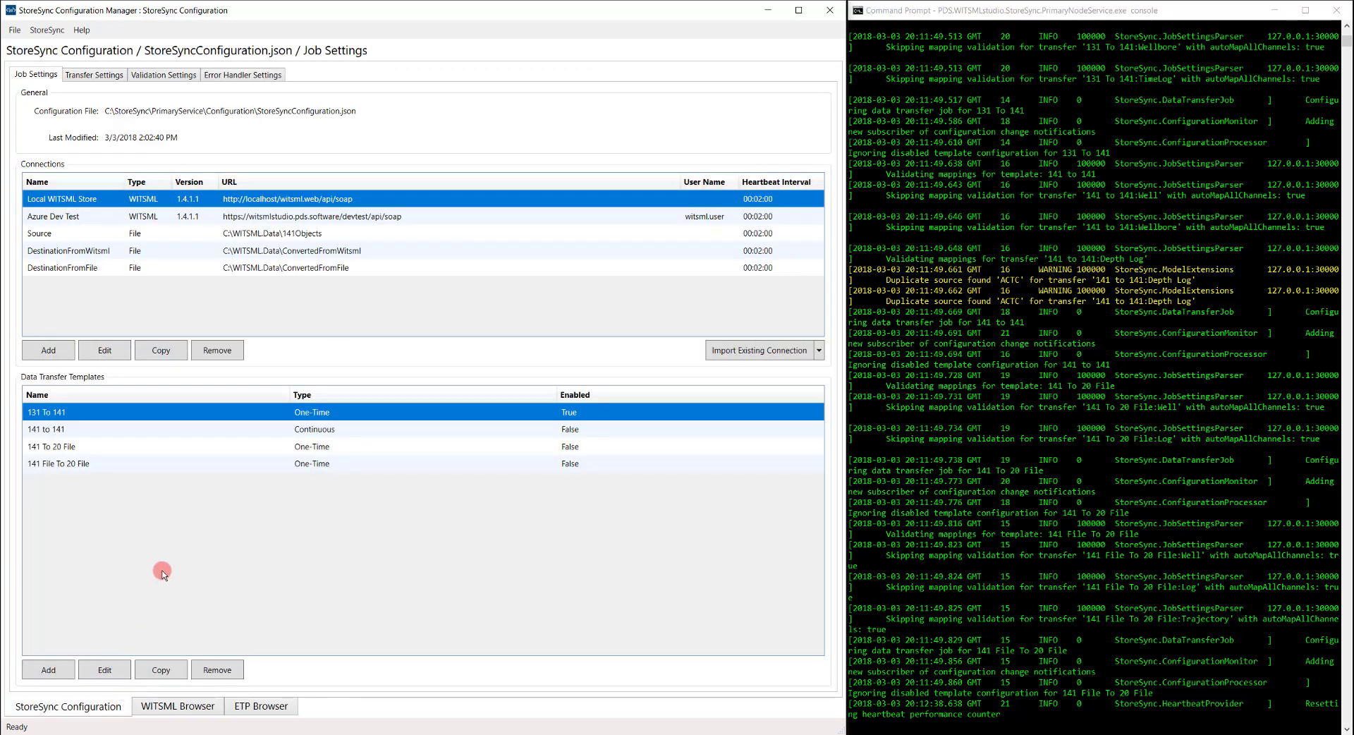
Step: Save the configuration with Ctrl+S so the service runs the 131 To 141 transfer
key(ctrl+s)
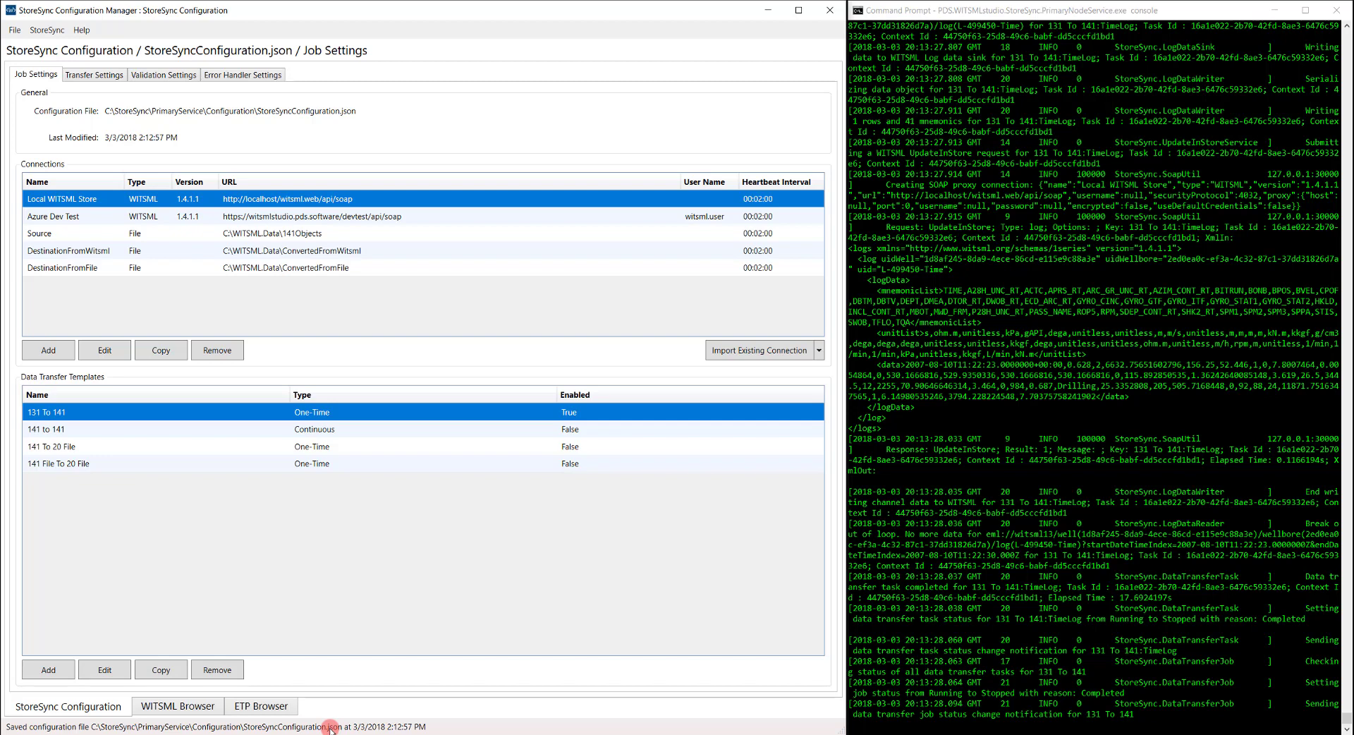
Step: Refresh the WITSML store and expand DemoWell01 > Wellbore A > log > Time
click(205, 706)
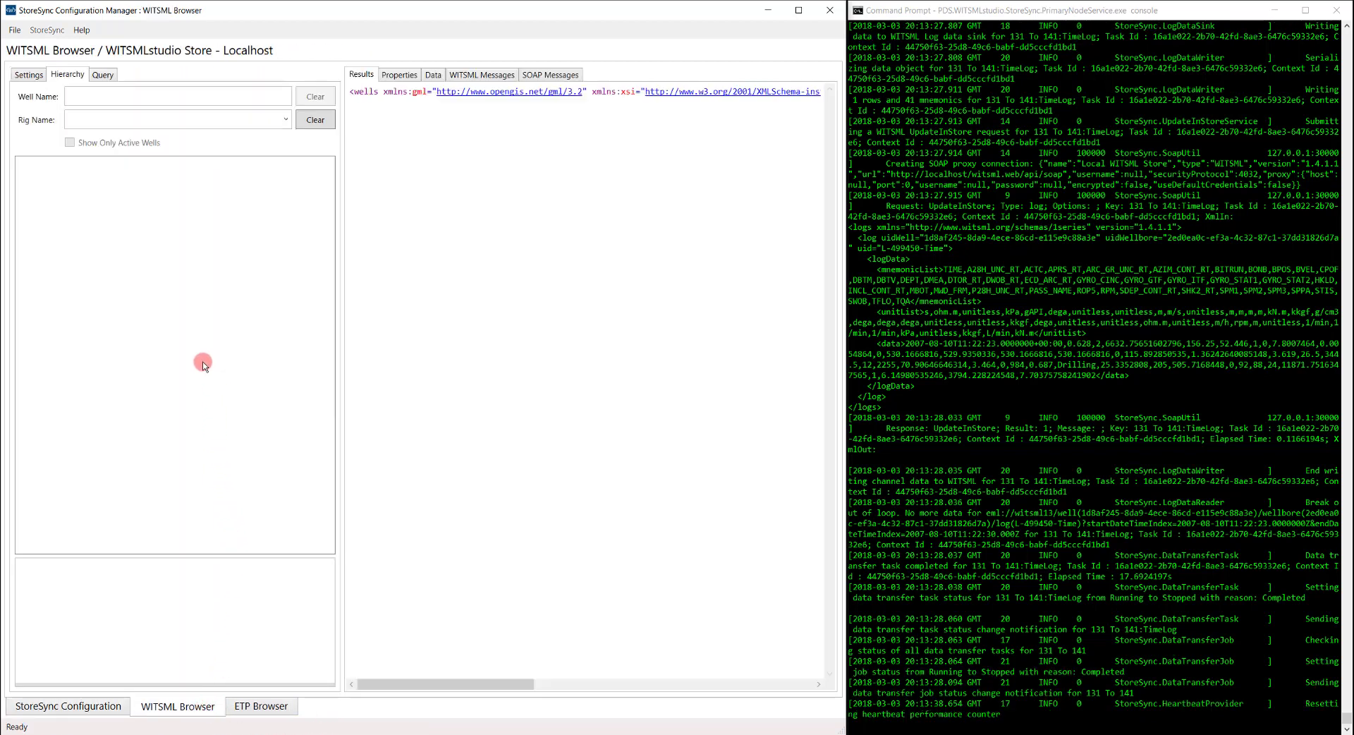
right_click(202, 363)
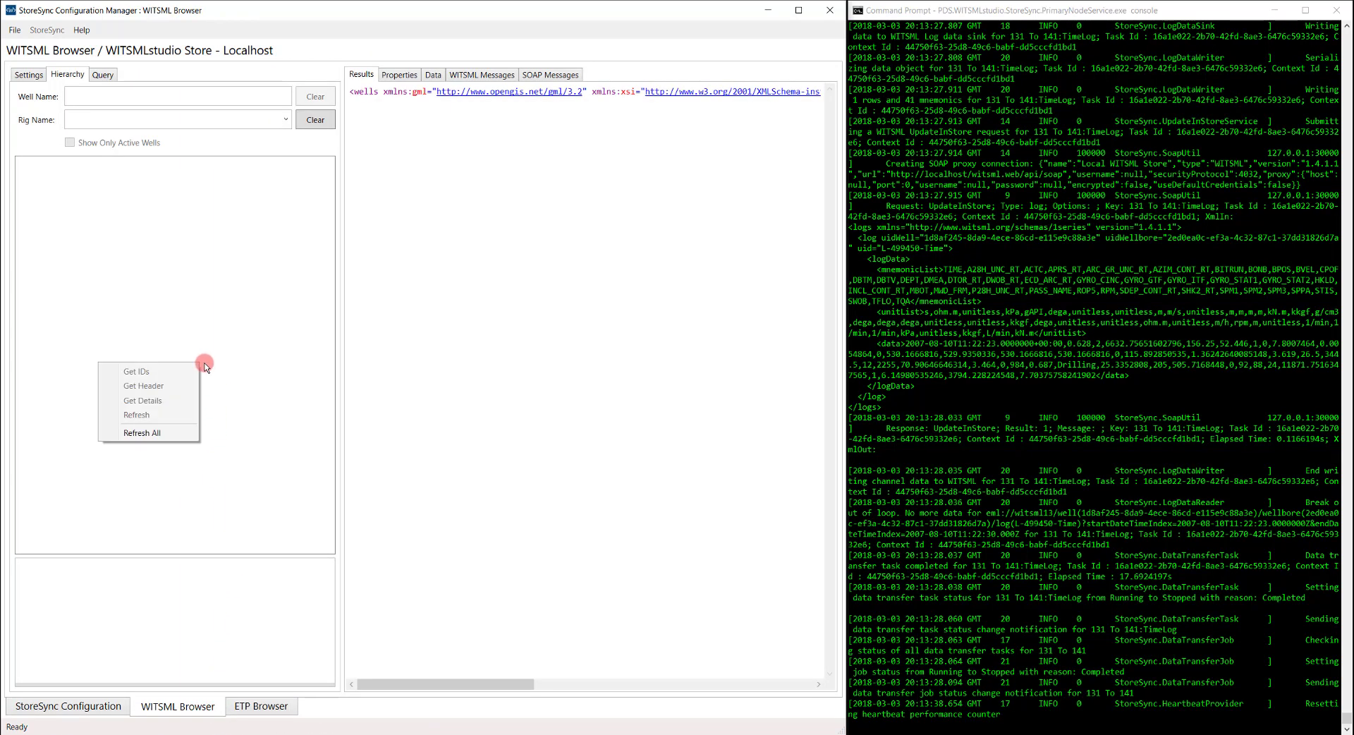
click(175, 431)
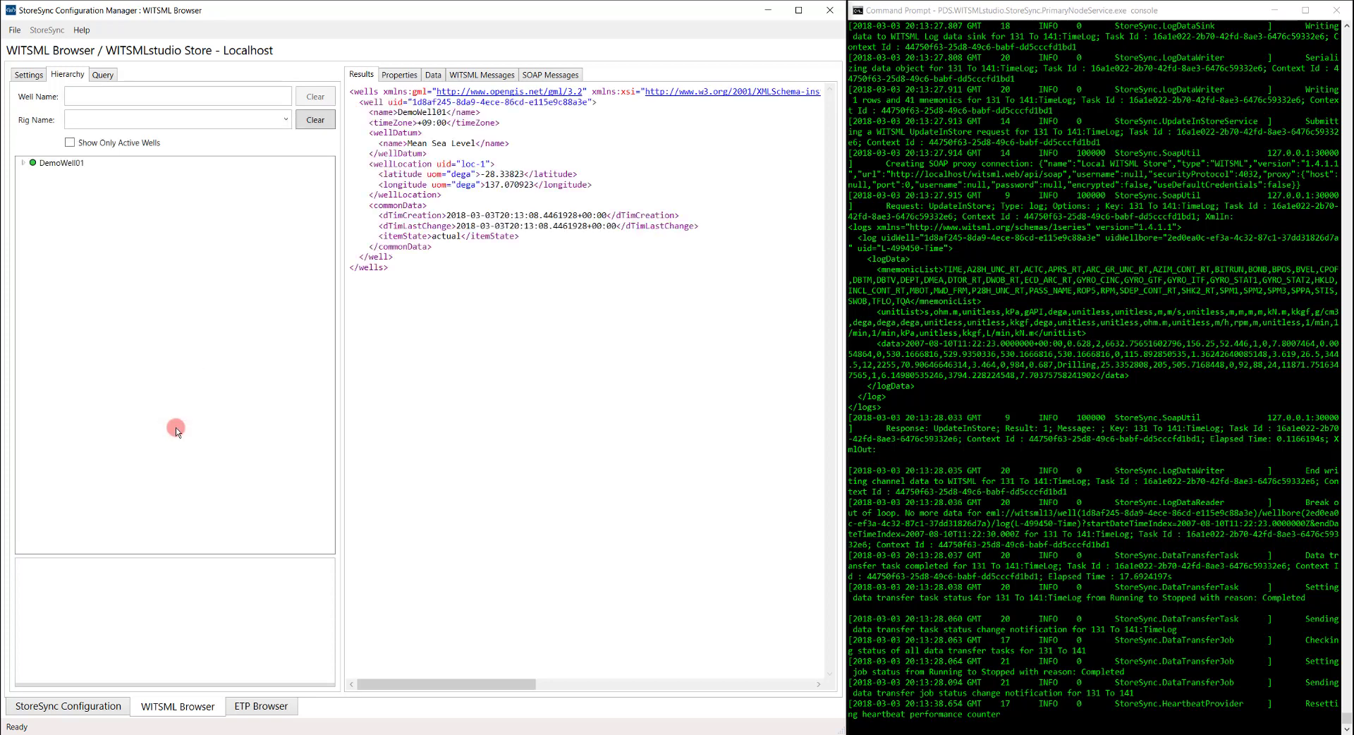
click(24, 163)
click(35, 174)
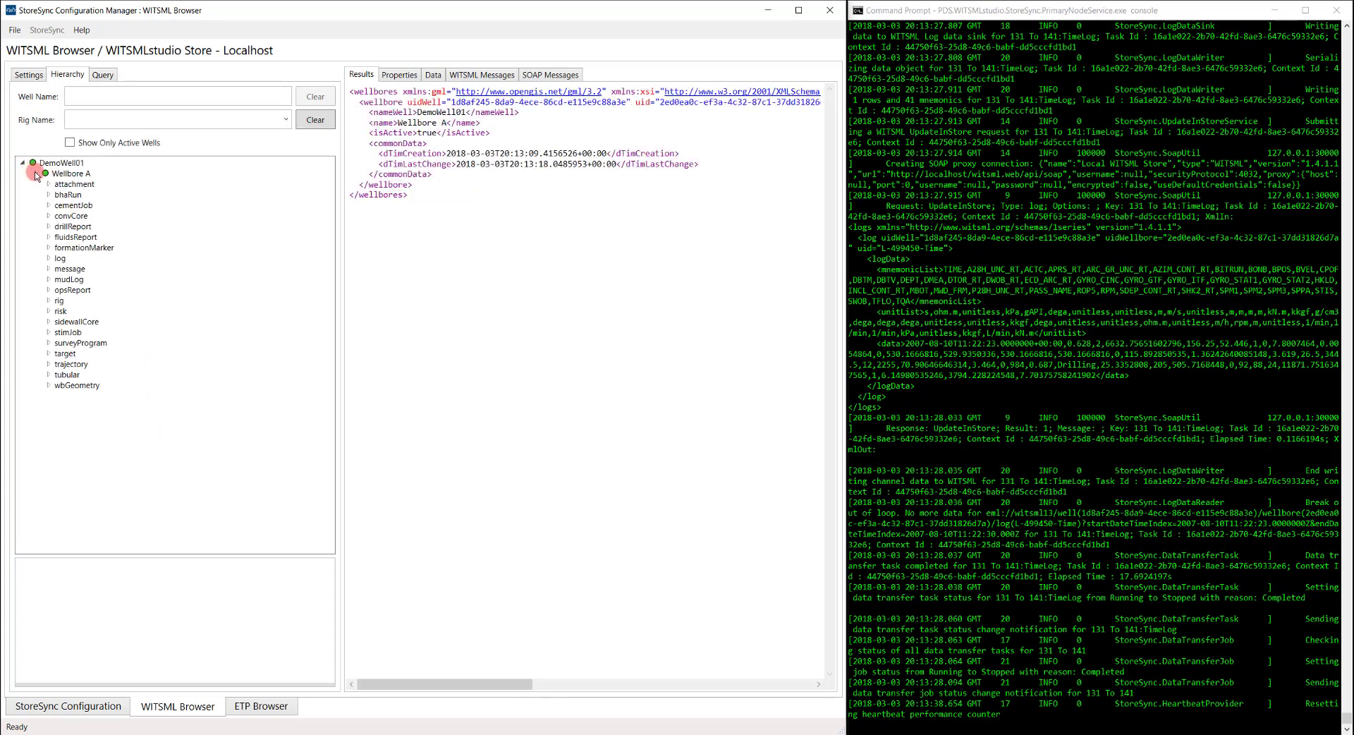
click(48, 258)
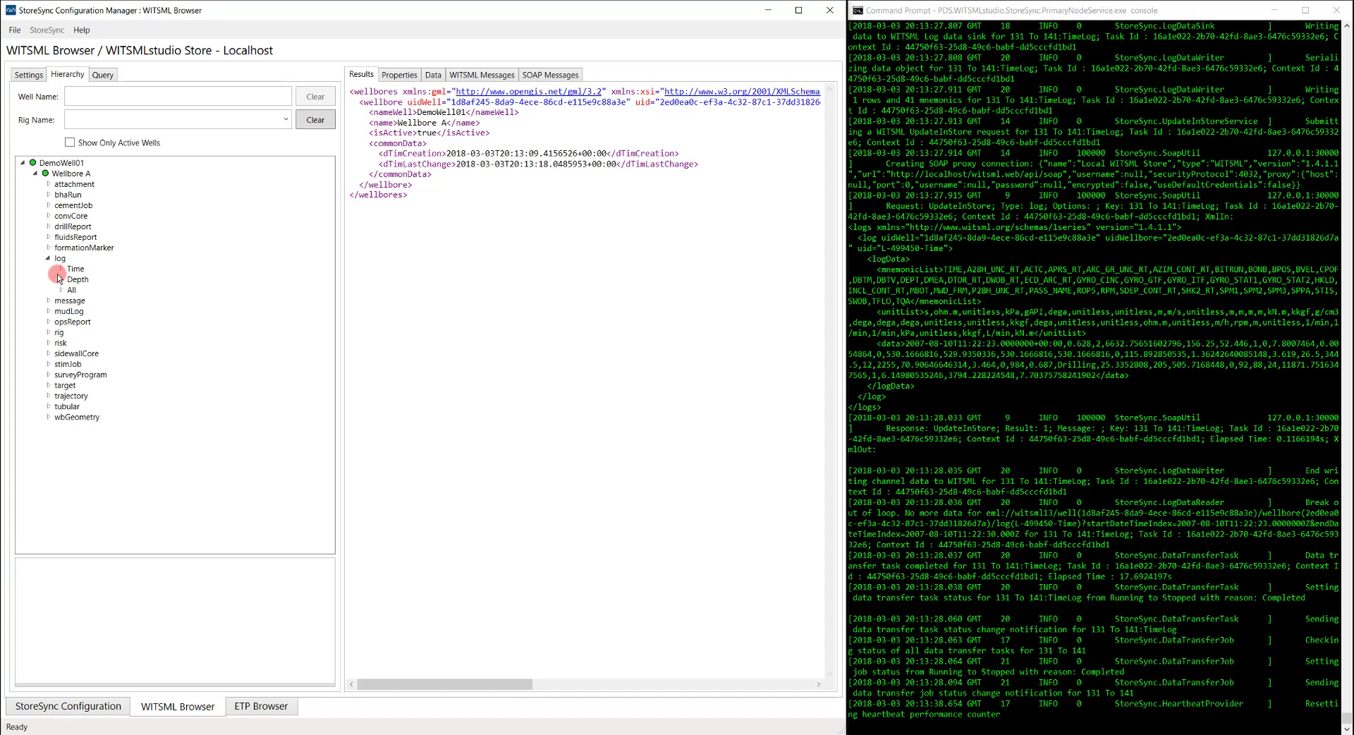
click(60, 268)
Step: Get details of the 23in, D&M Real Time Data - Time Log with all elements and show its Data tab
click(114, 280)
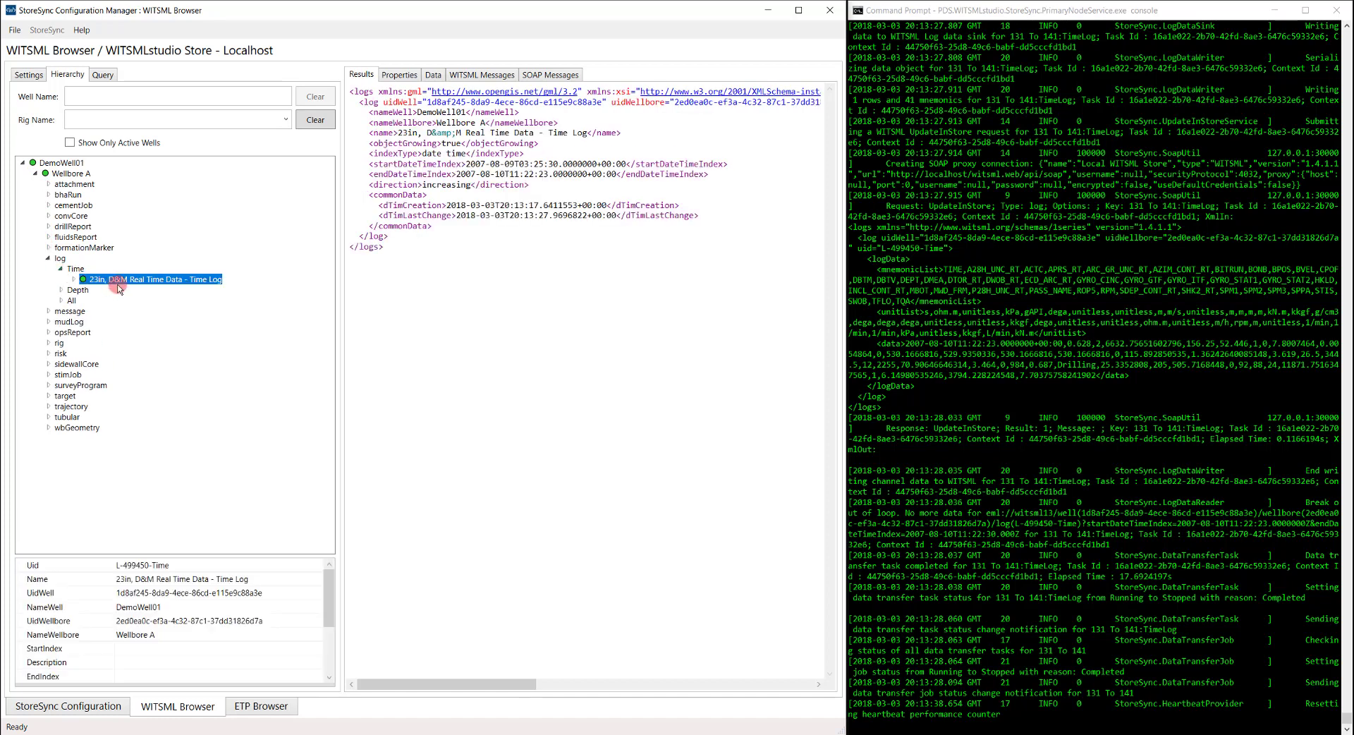
right_click(118, 284)
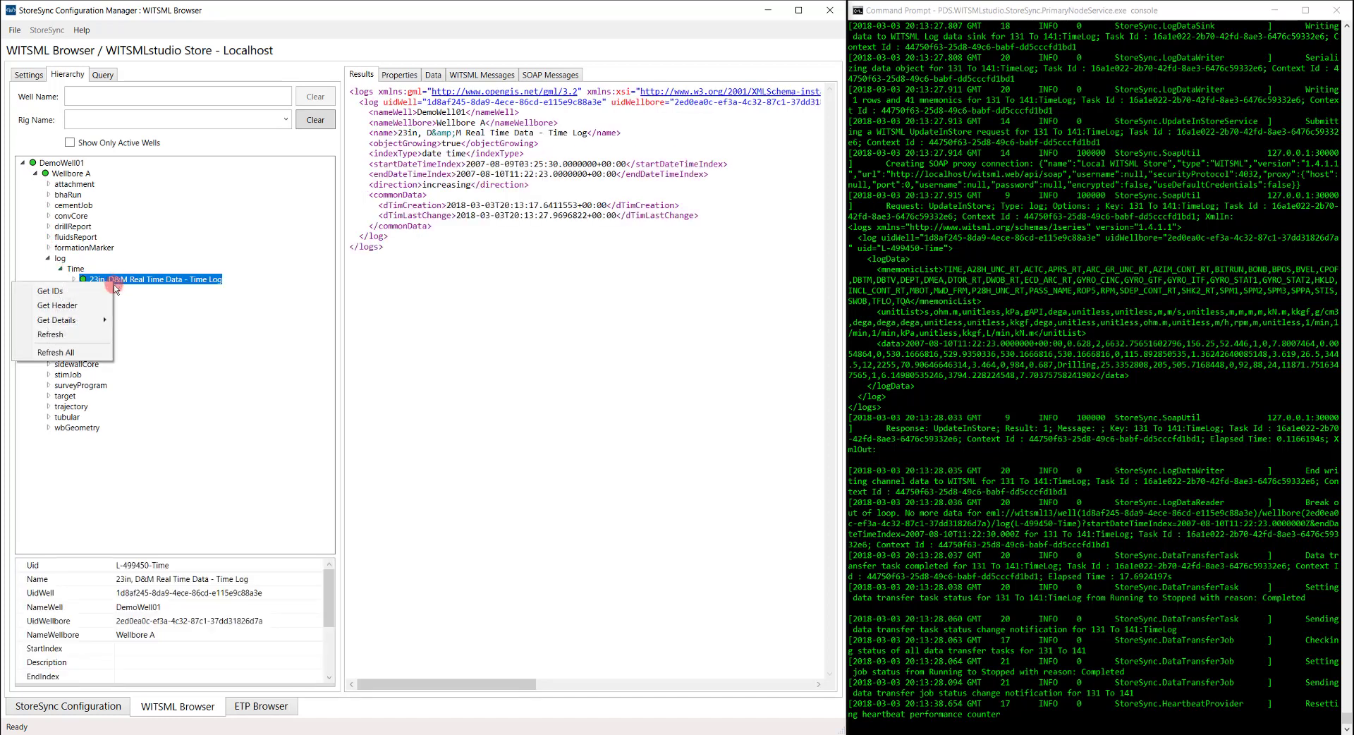
mouse_move(92, 319)
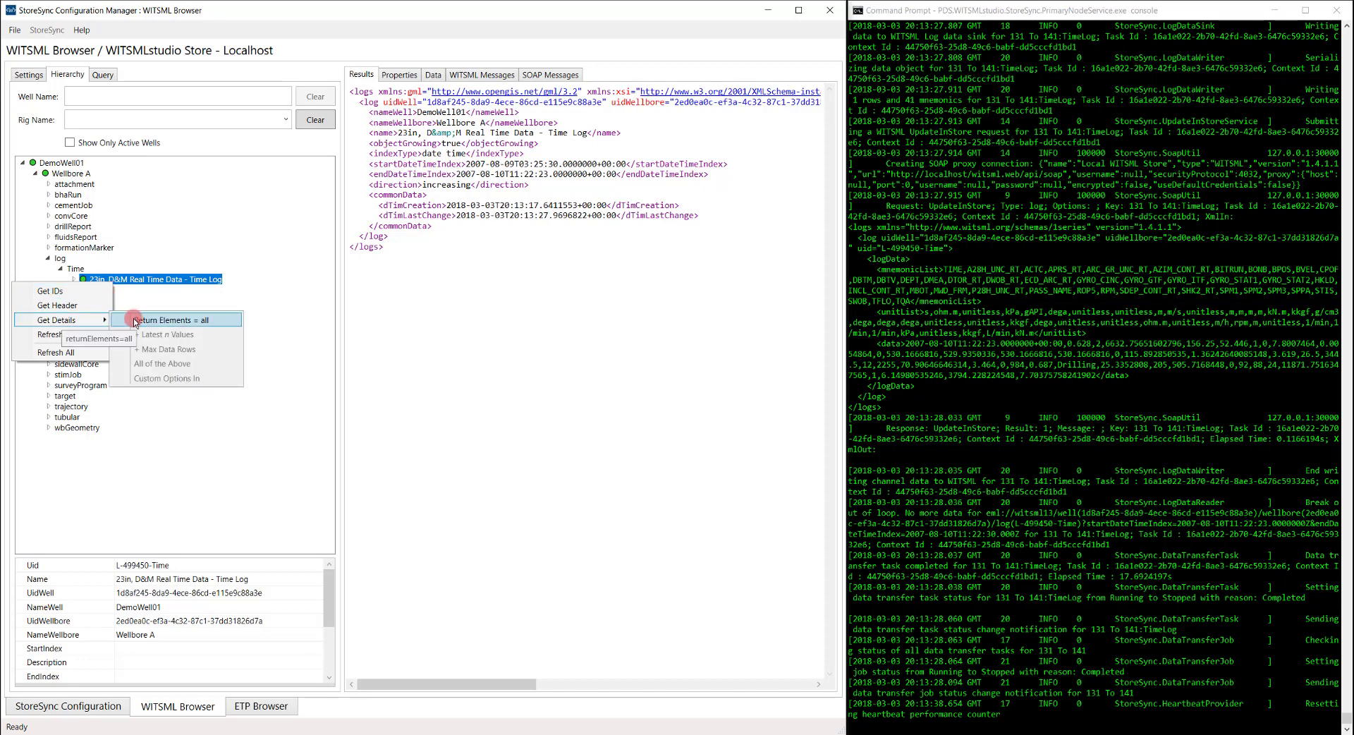
click(136, 321)
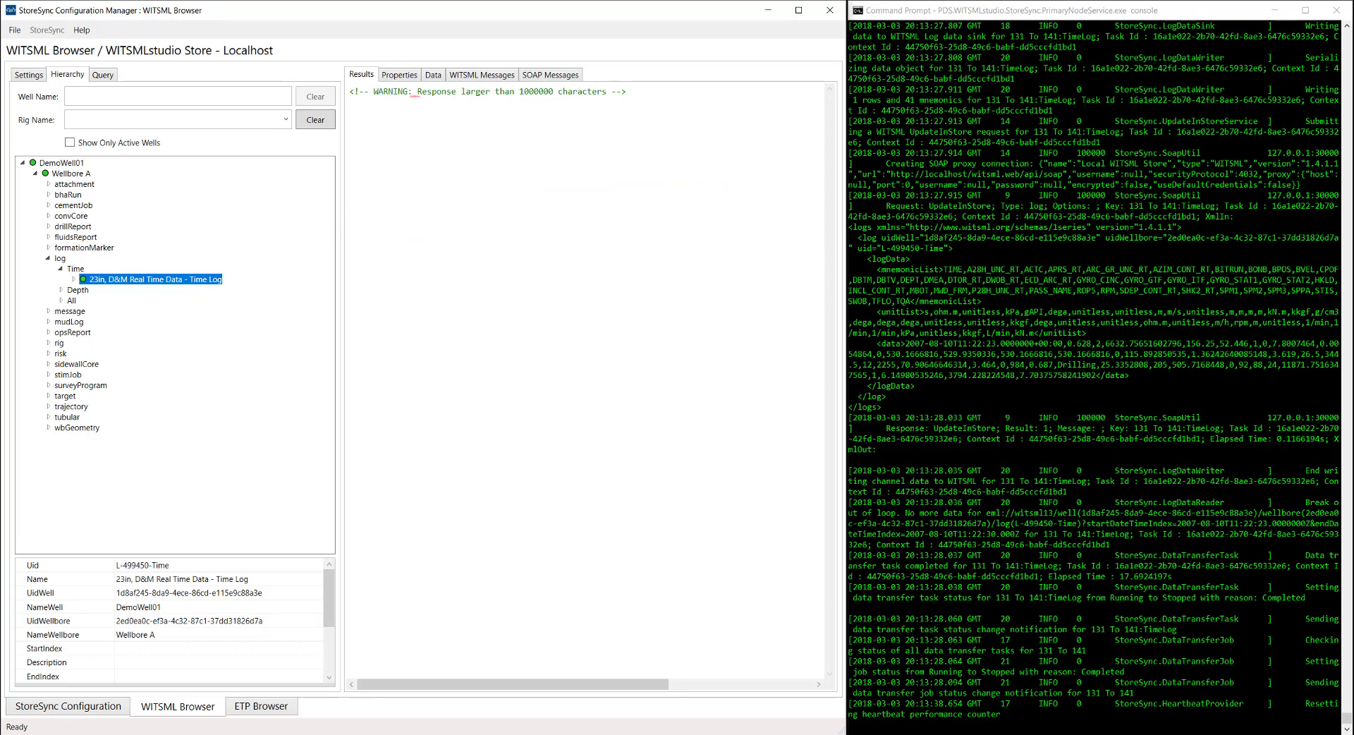
click(431, 79)
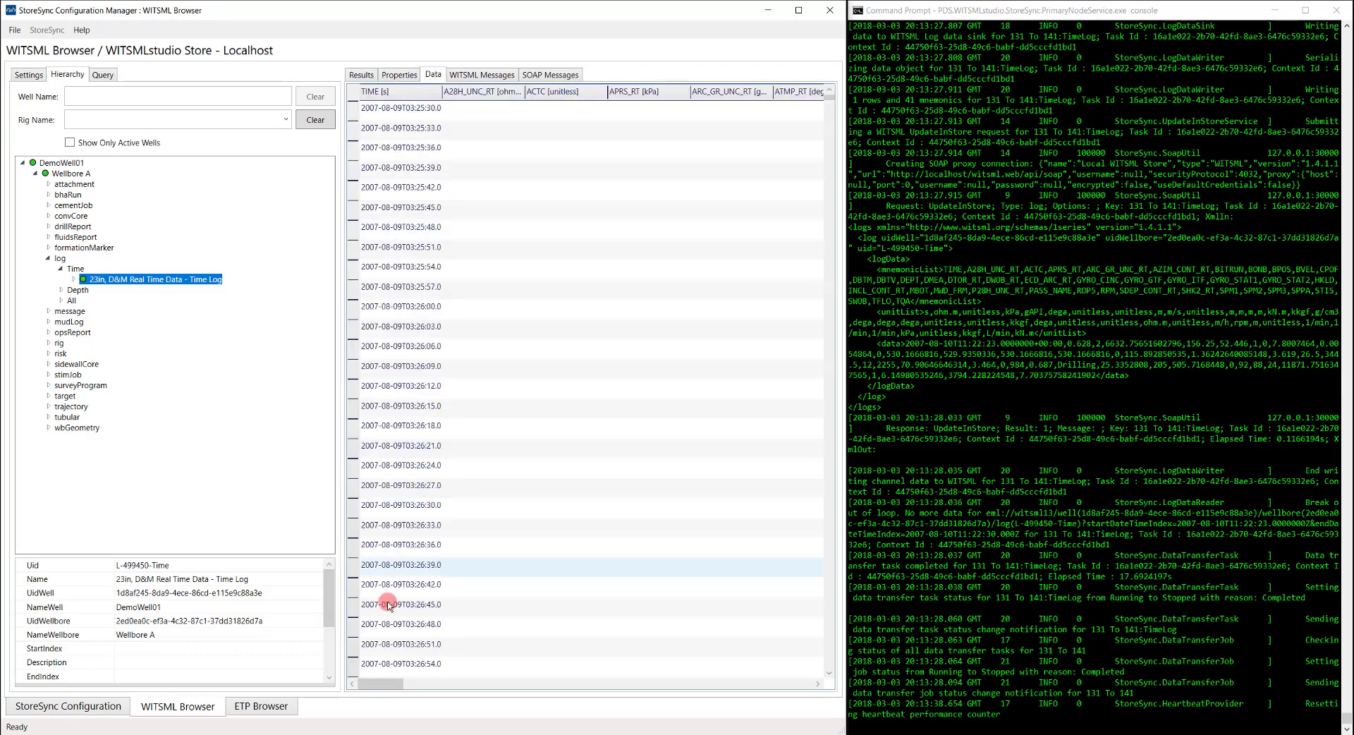
Step: Scroll the log data grid right, then go back to the StoreSync Configuration tab
drag(381, 683, 445, 688)
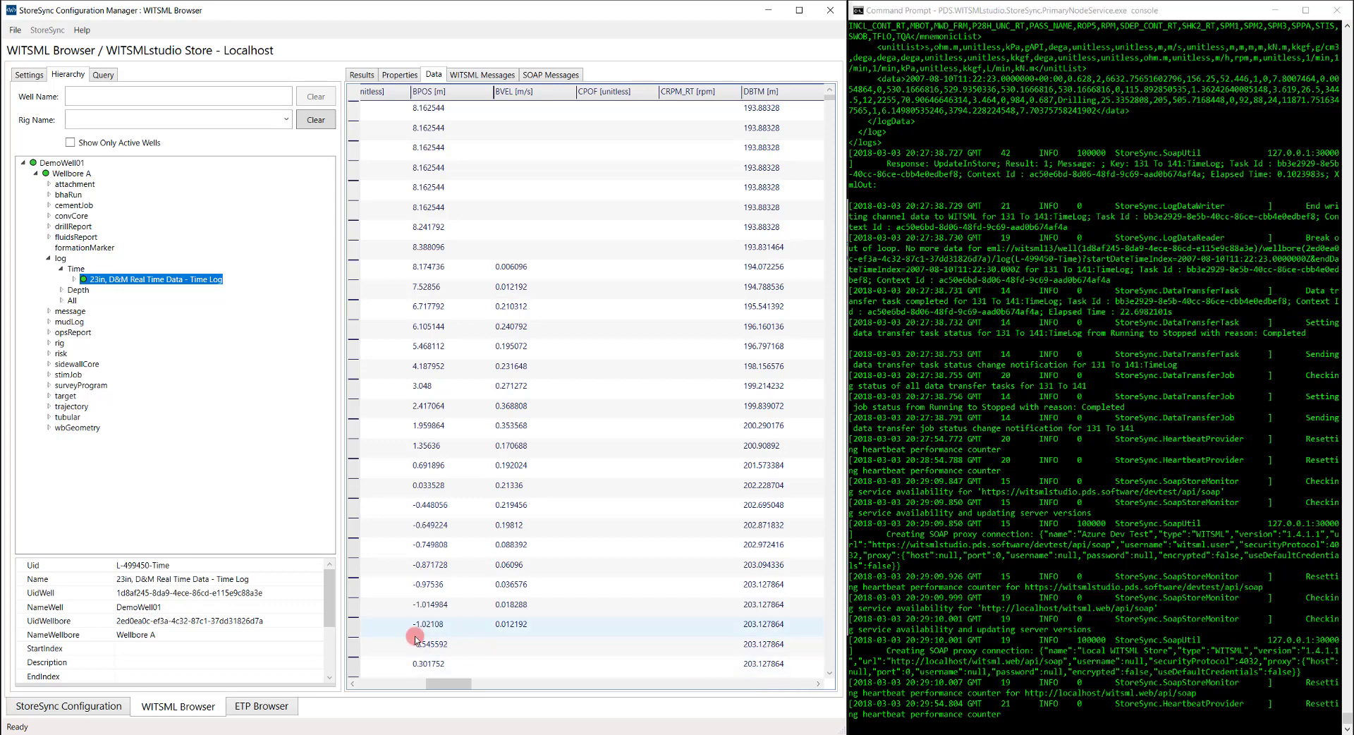
click(116, 706)
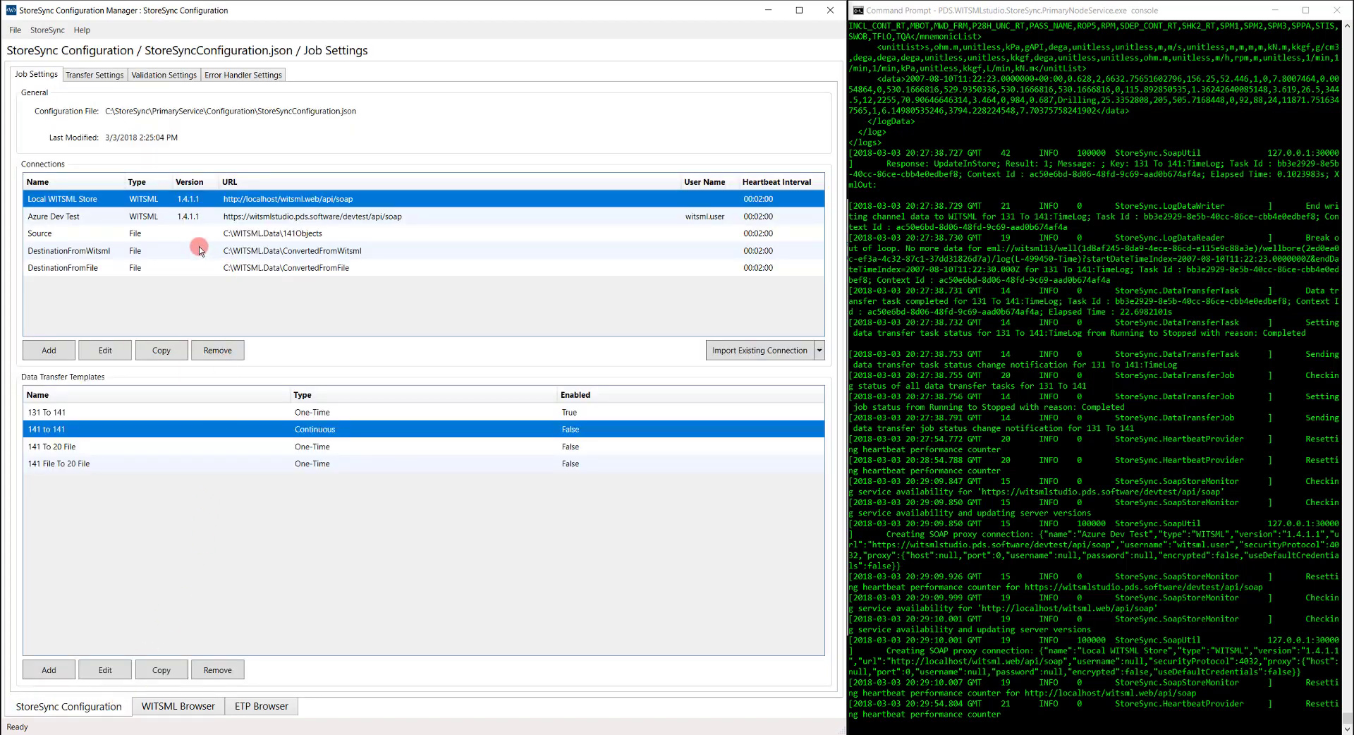
Step: Tick Enabled in the 141 to 141 template's settings and confirm with OK
double_click(76, 431)
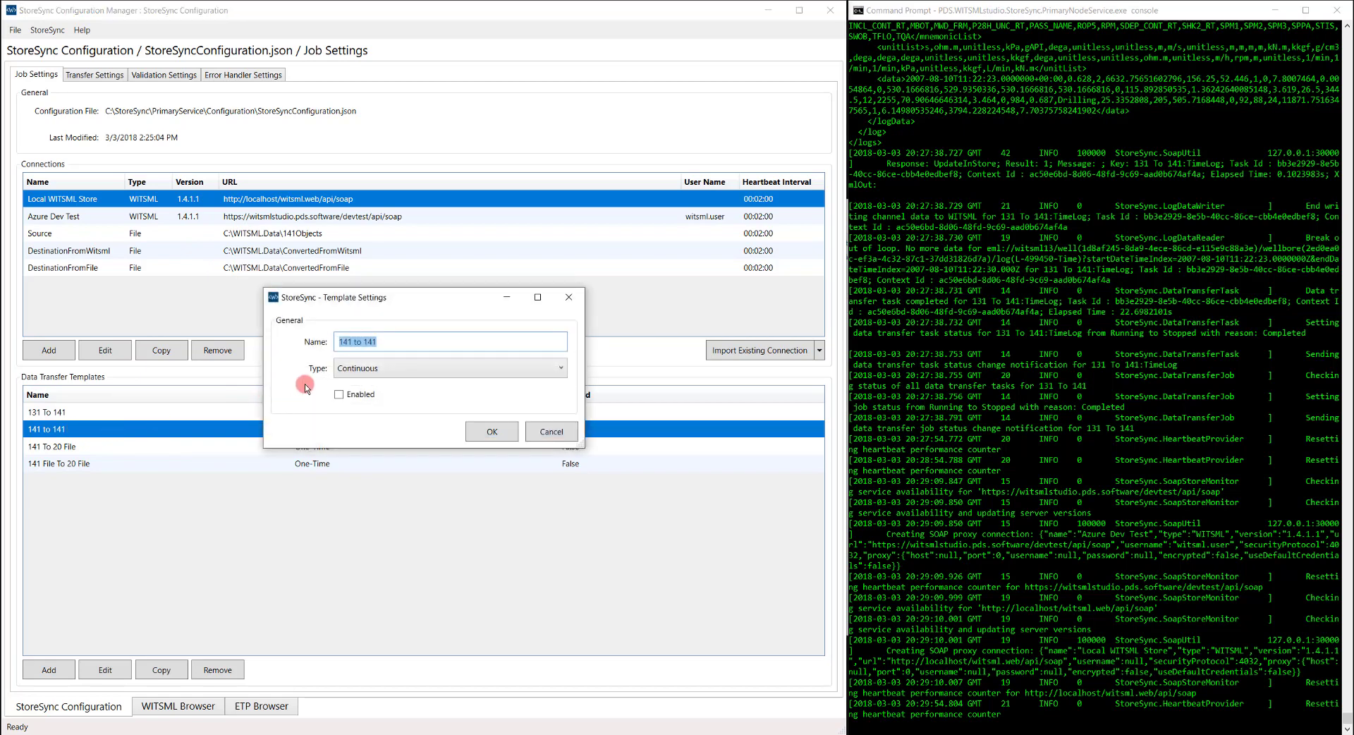
click(339, 394)
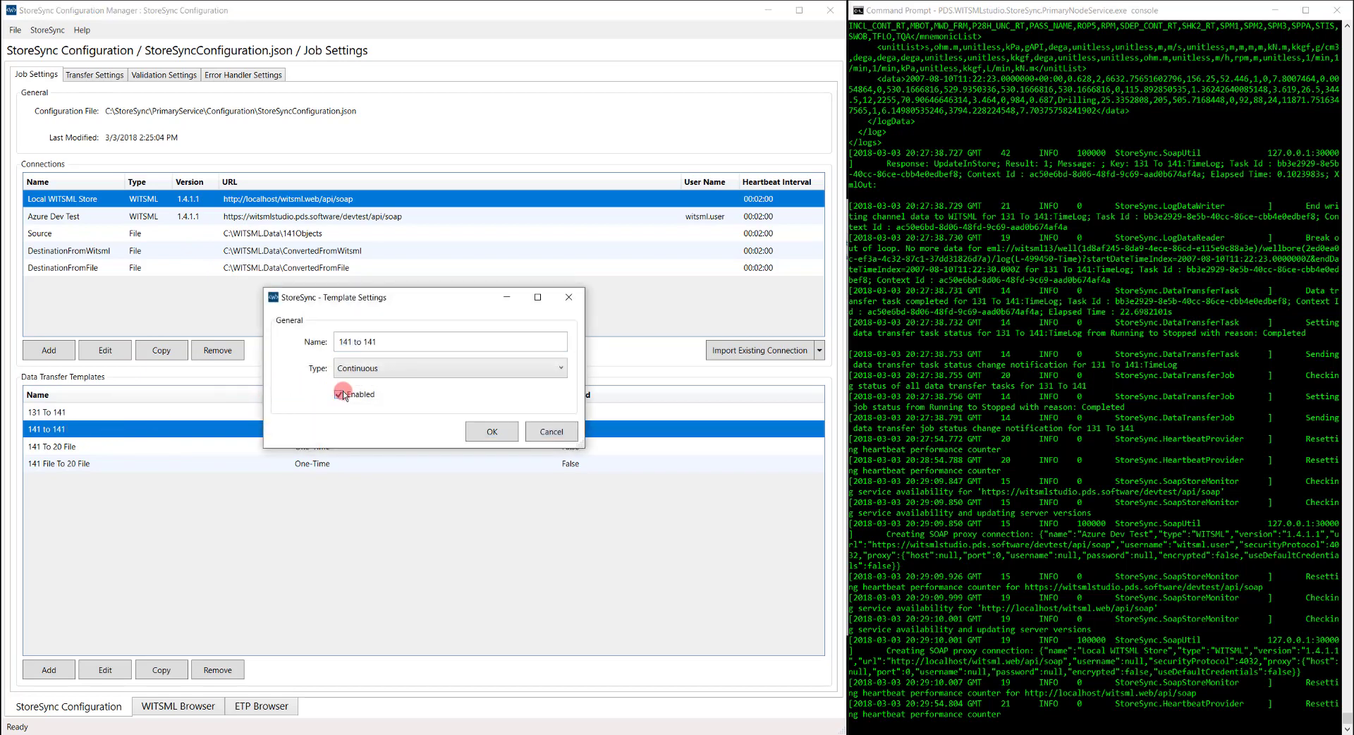
click(470, 428)
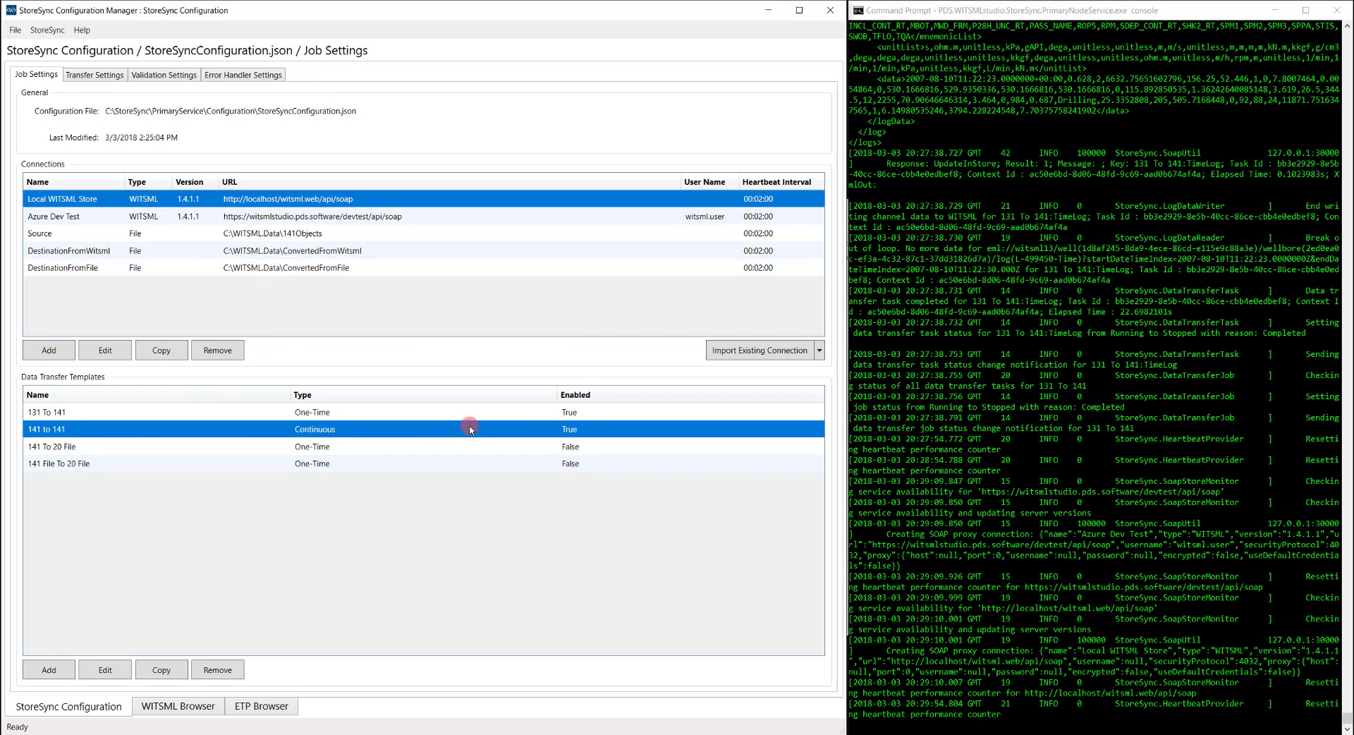
Step: In Transfer Settings, show the Data Source settings of the 141 to 141 template's Depth Log task
click(110, 78)
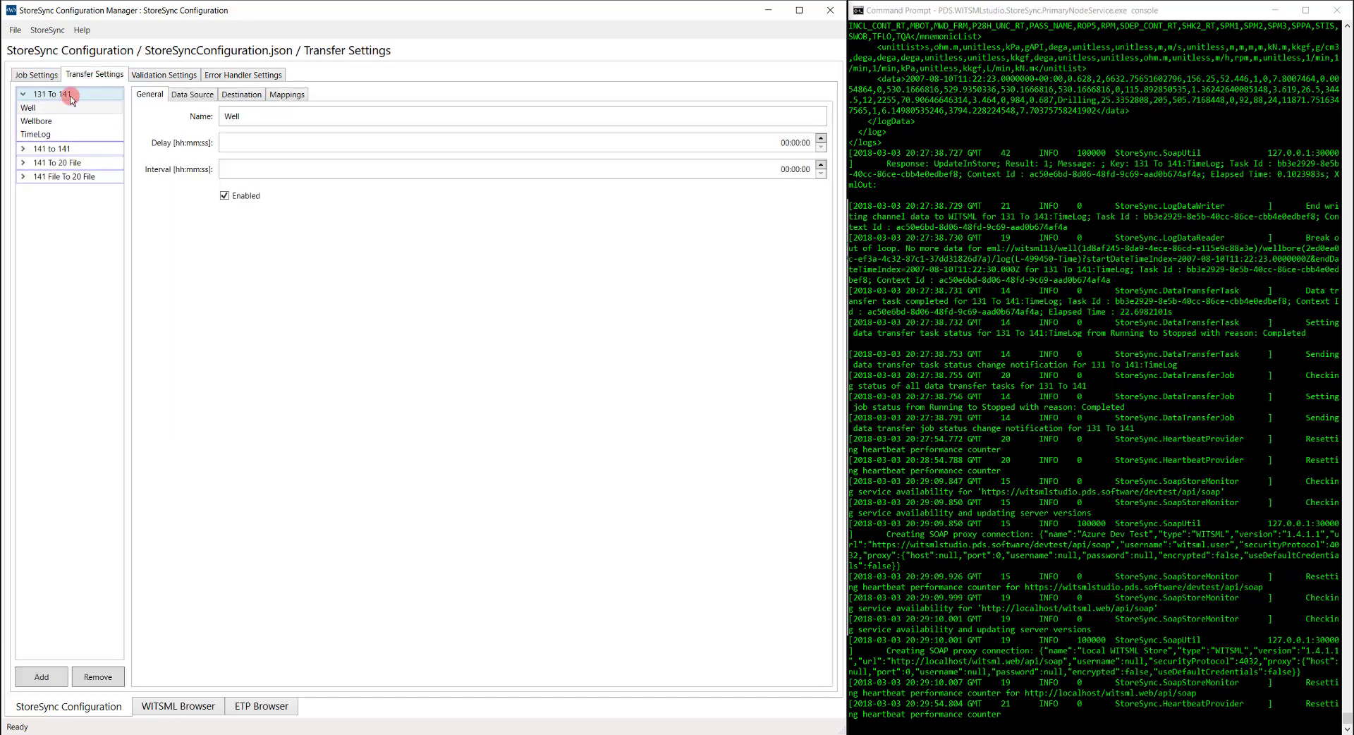
click(24, 149)
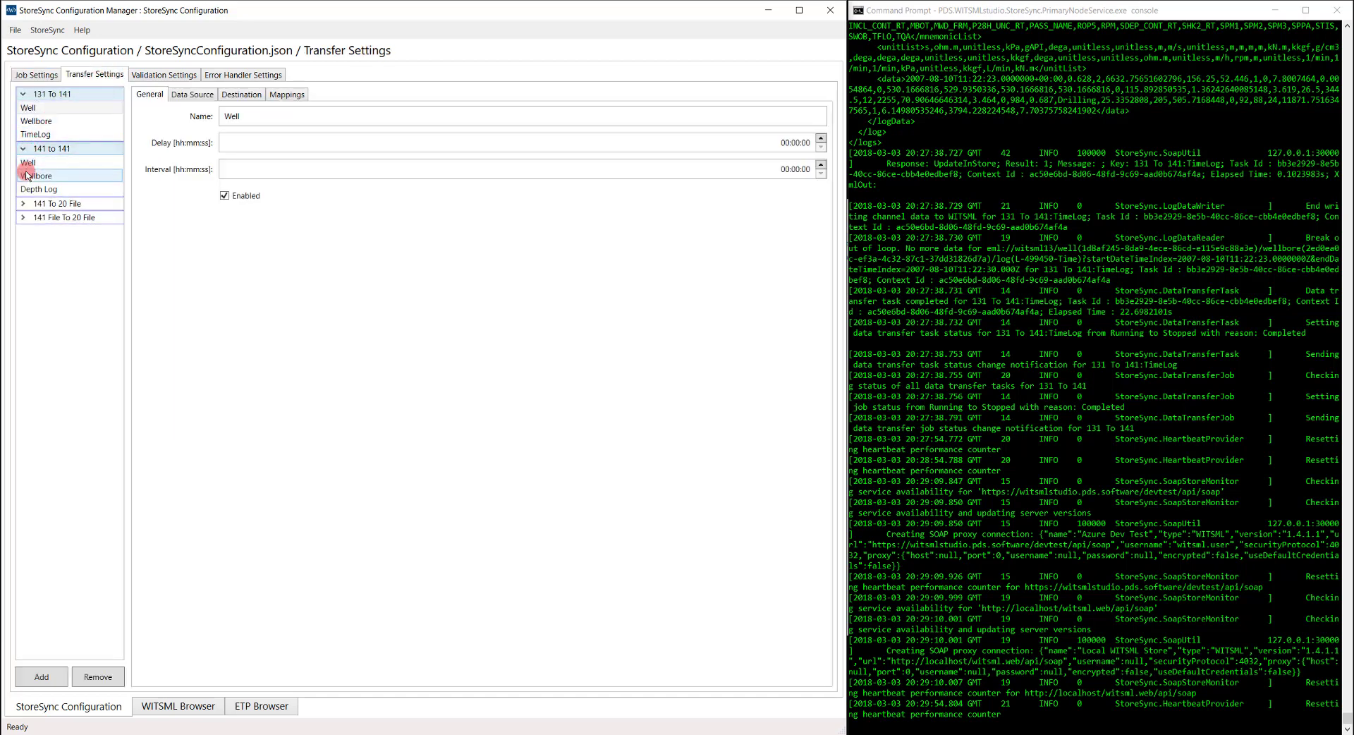
click(32, 189)
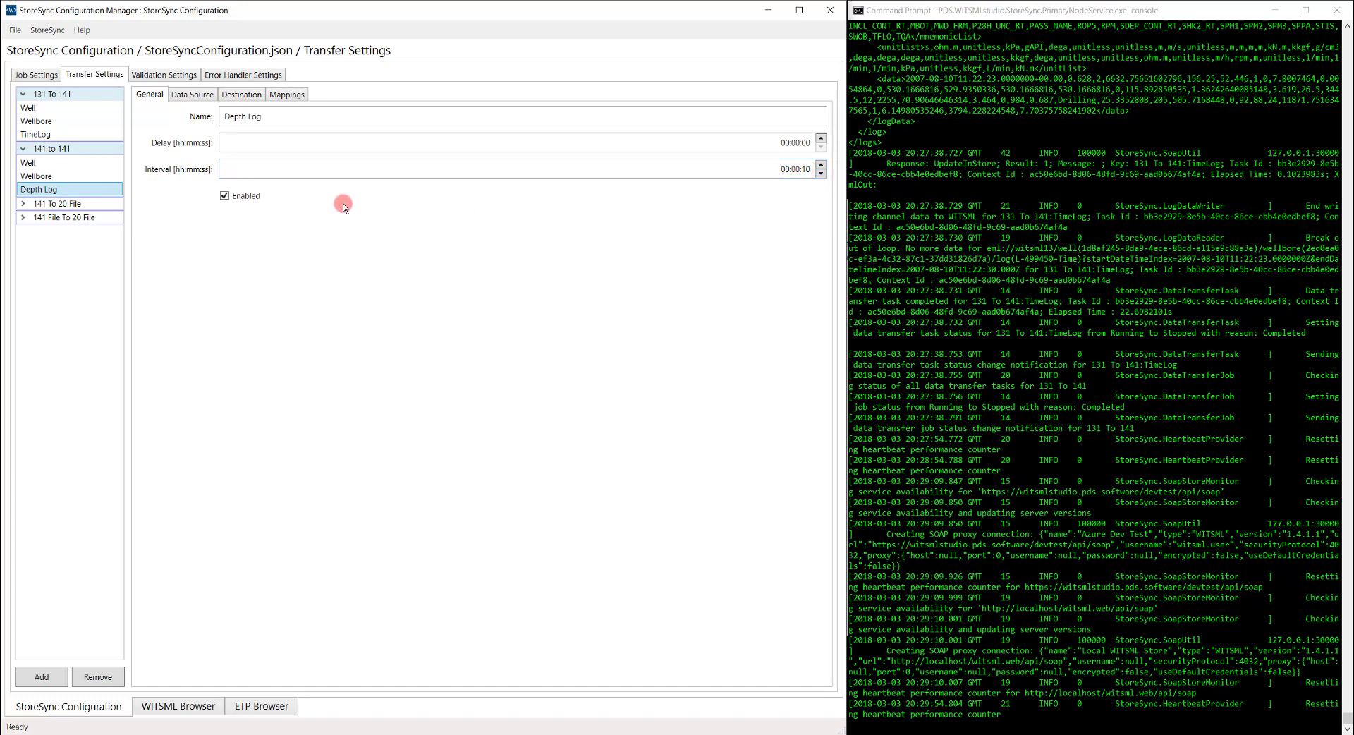
click(204, 98)
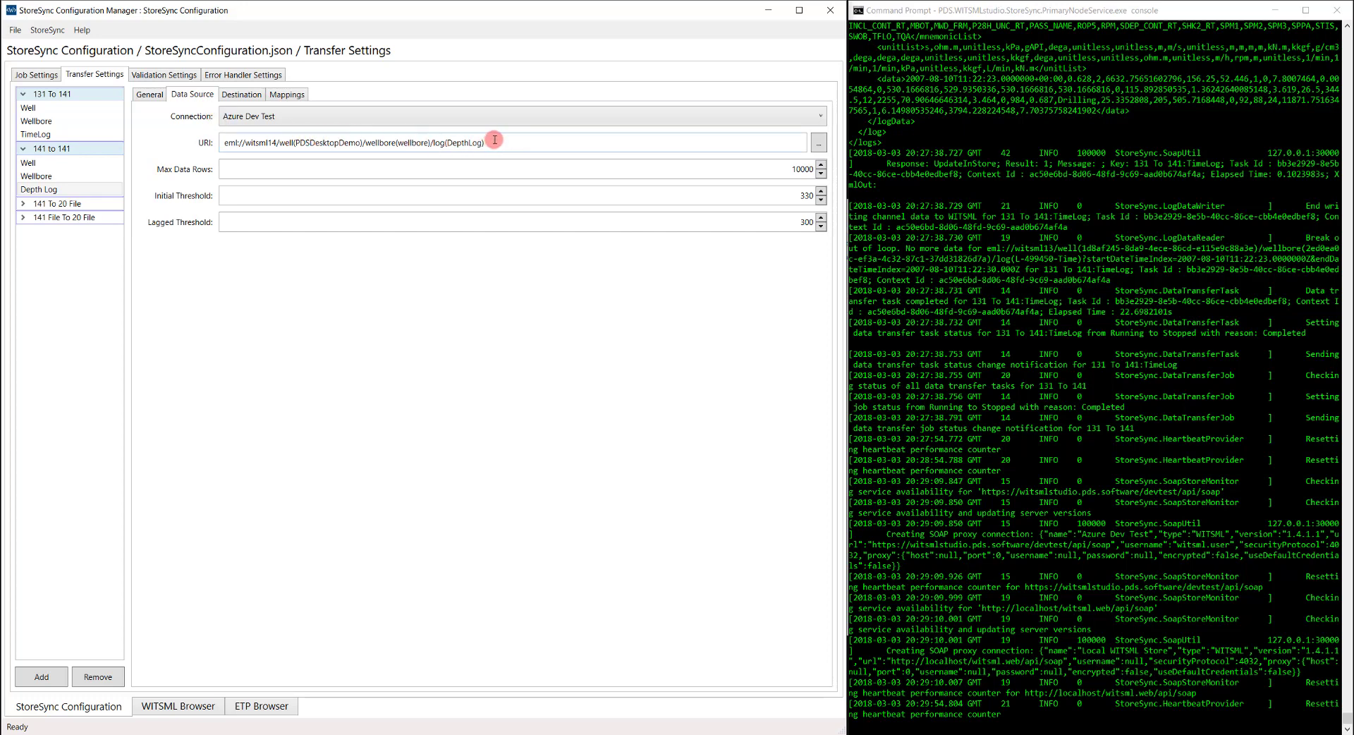
Step: Select the PDS Desktop Demo wellbore's Depth Log as the source URI and show the Mappings tab
click(818, 144)
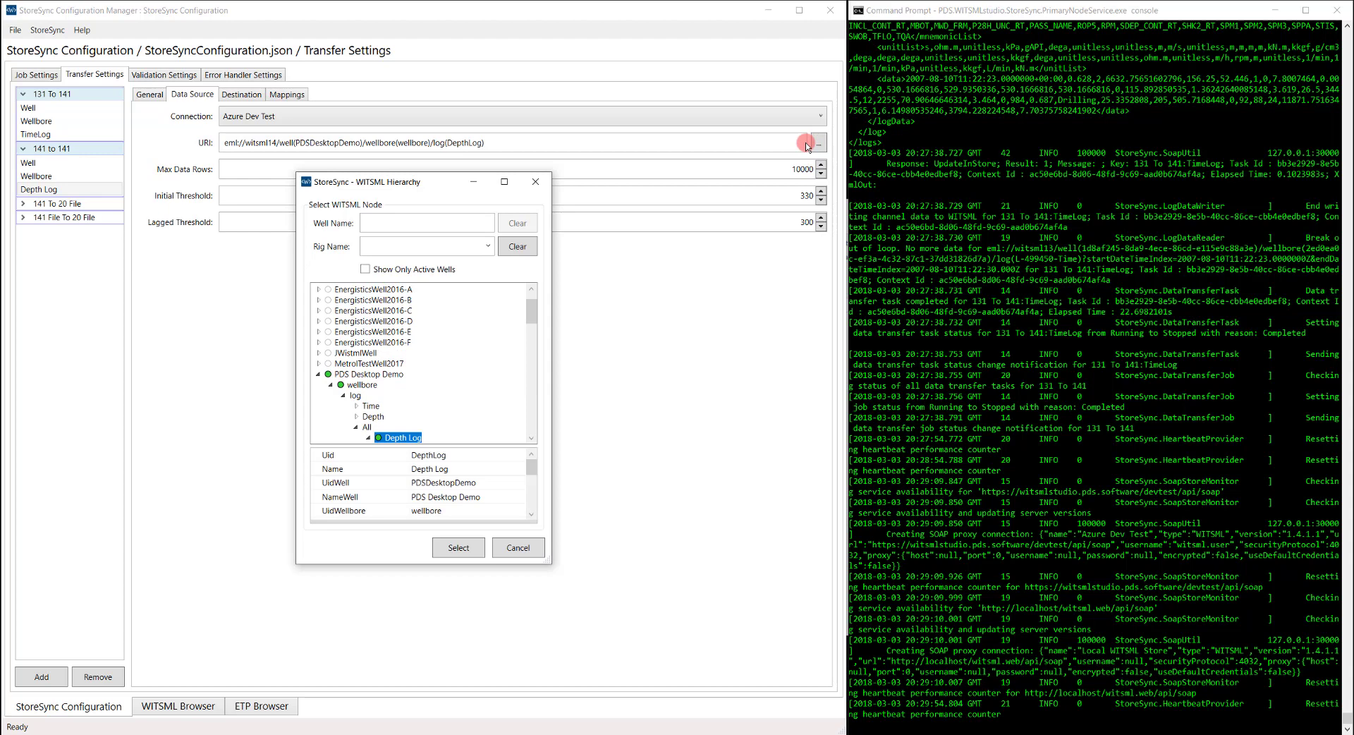
scroll(441, 400, down, 1)
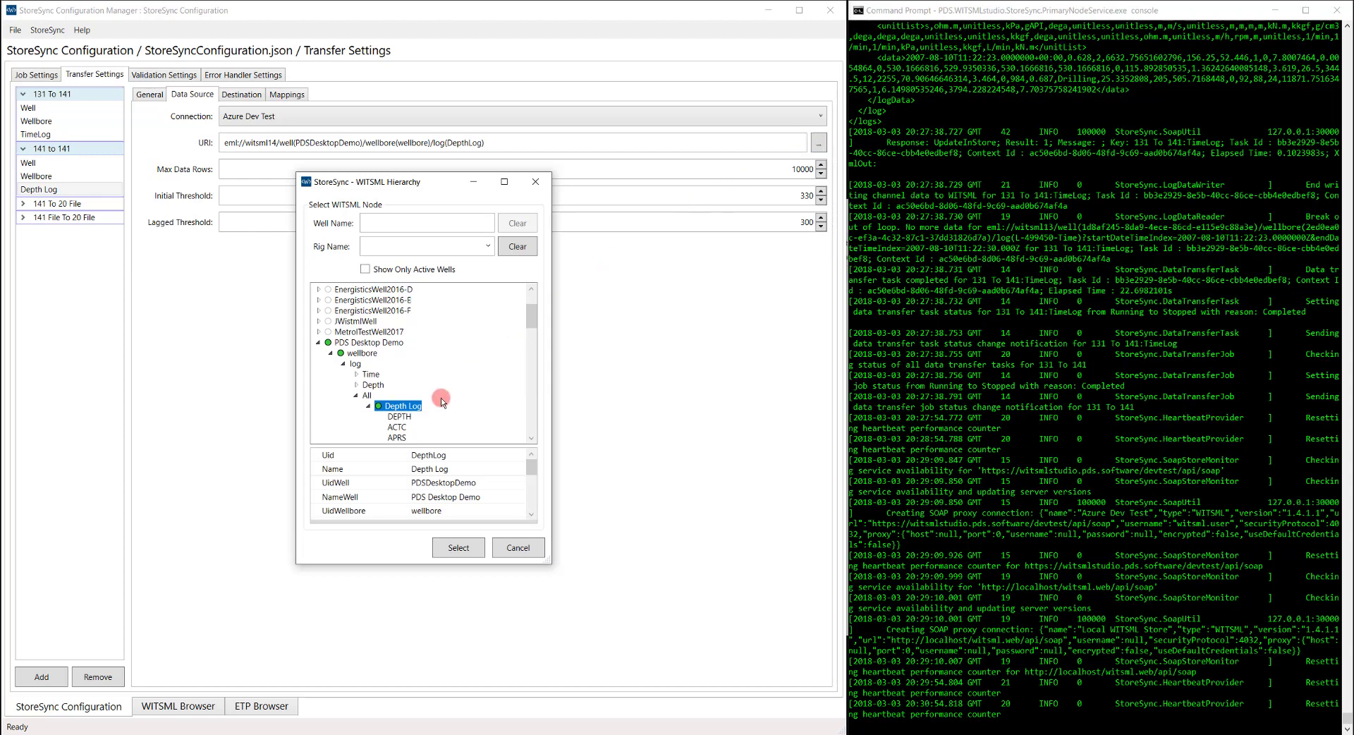
scroll(441, 400, down, 1)
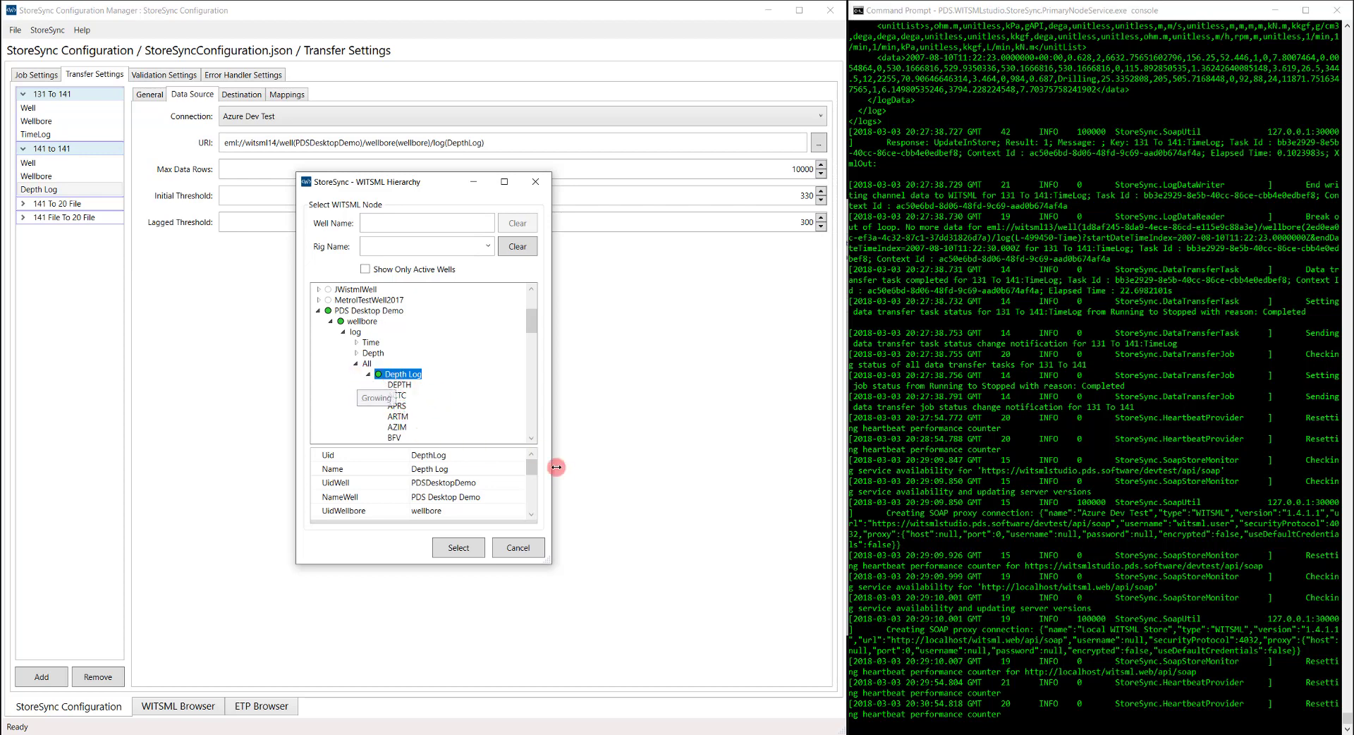
drag(533, 465, 535, 483)
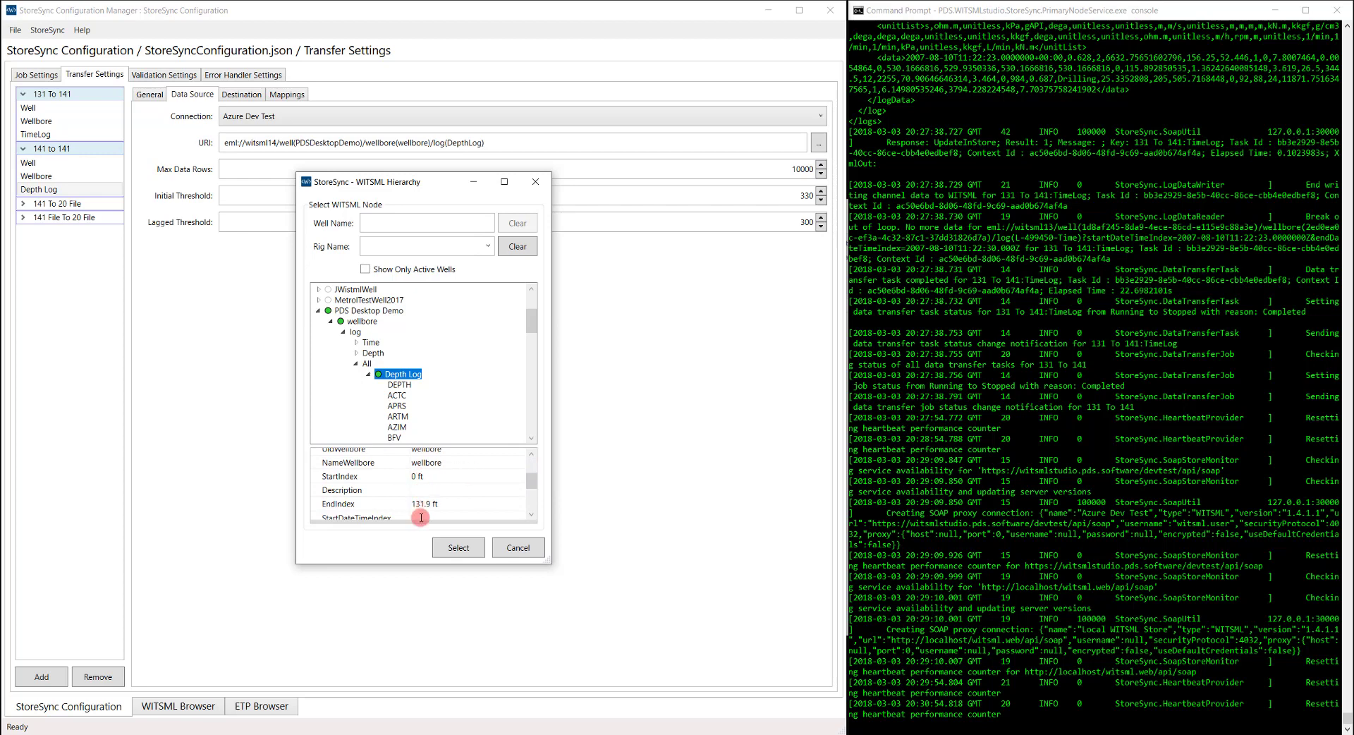
click(458, 548)
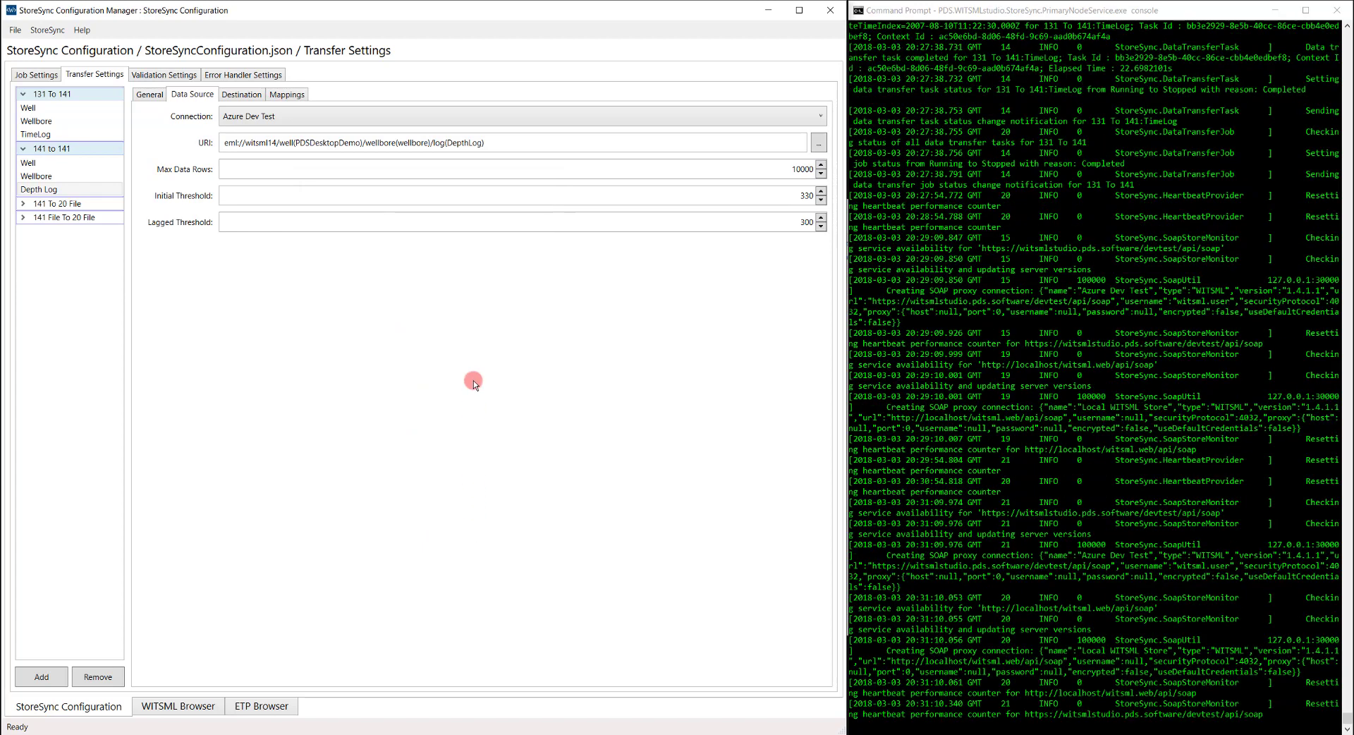
click(301, 96)
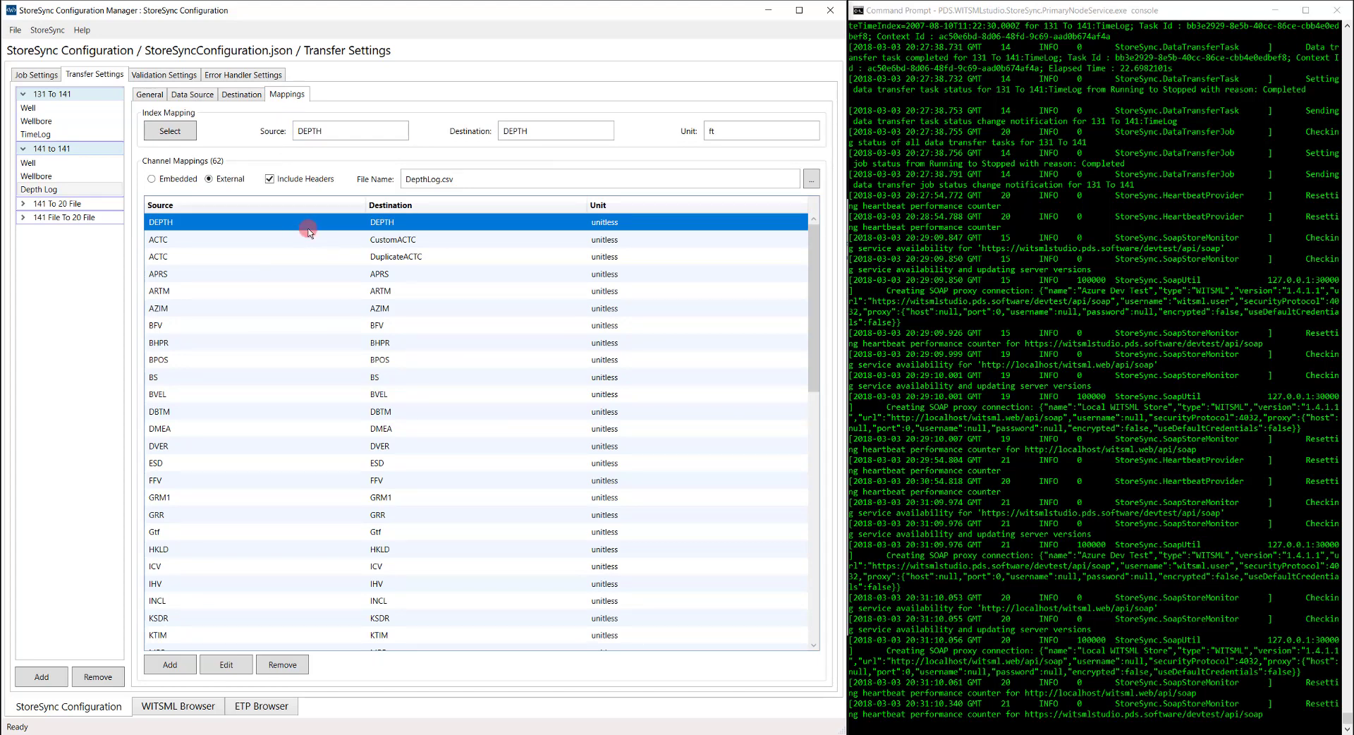
Step: Inspect the ACTC to CustomACTC and ACTC to DuplicateACTC mappings, then go back to Job Settings
click(282, 238)
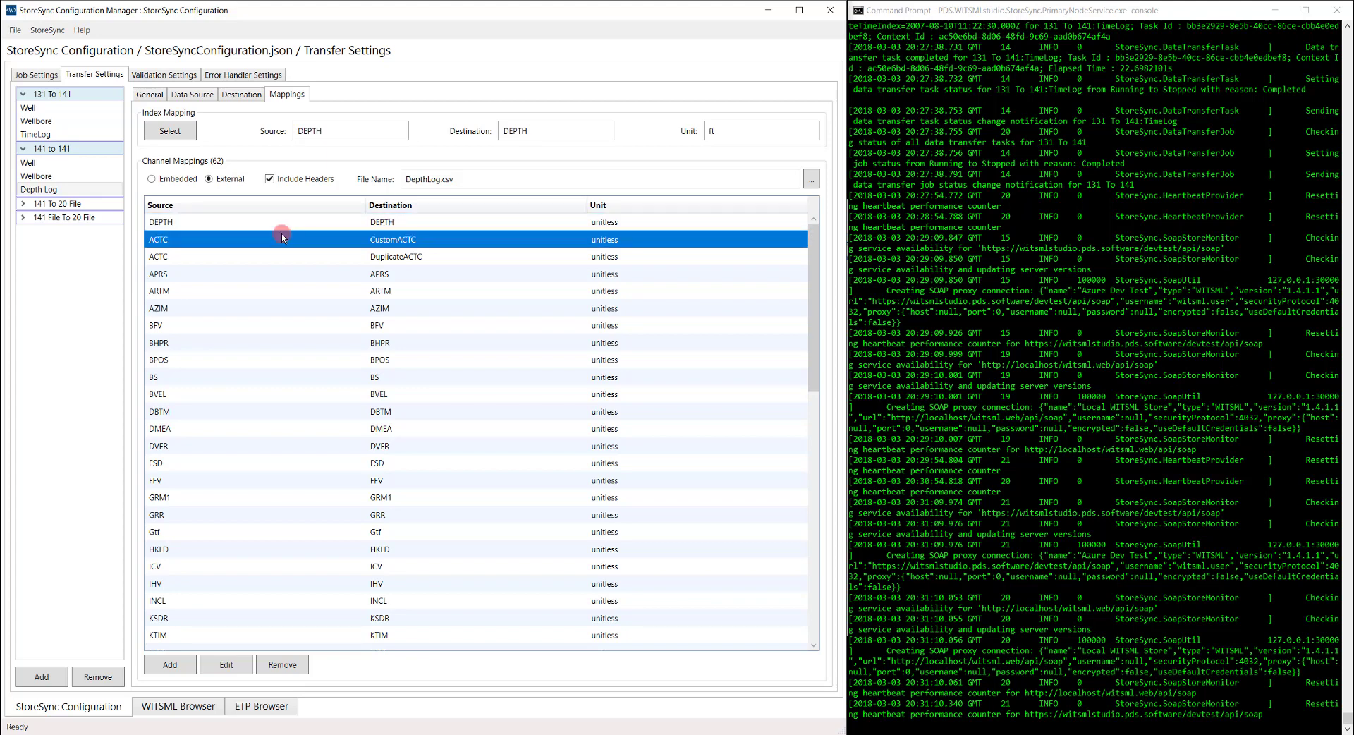
drag(168, 245, 394, 247)
click(298, 253)
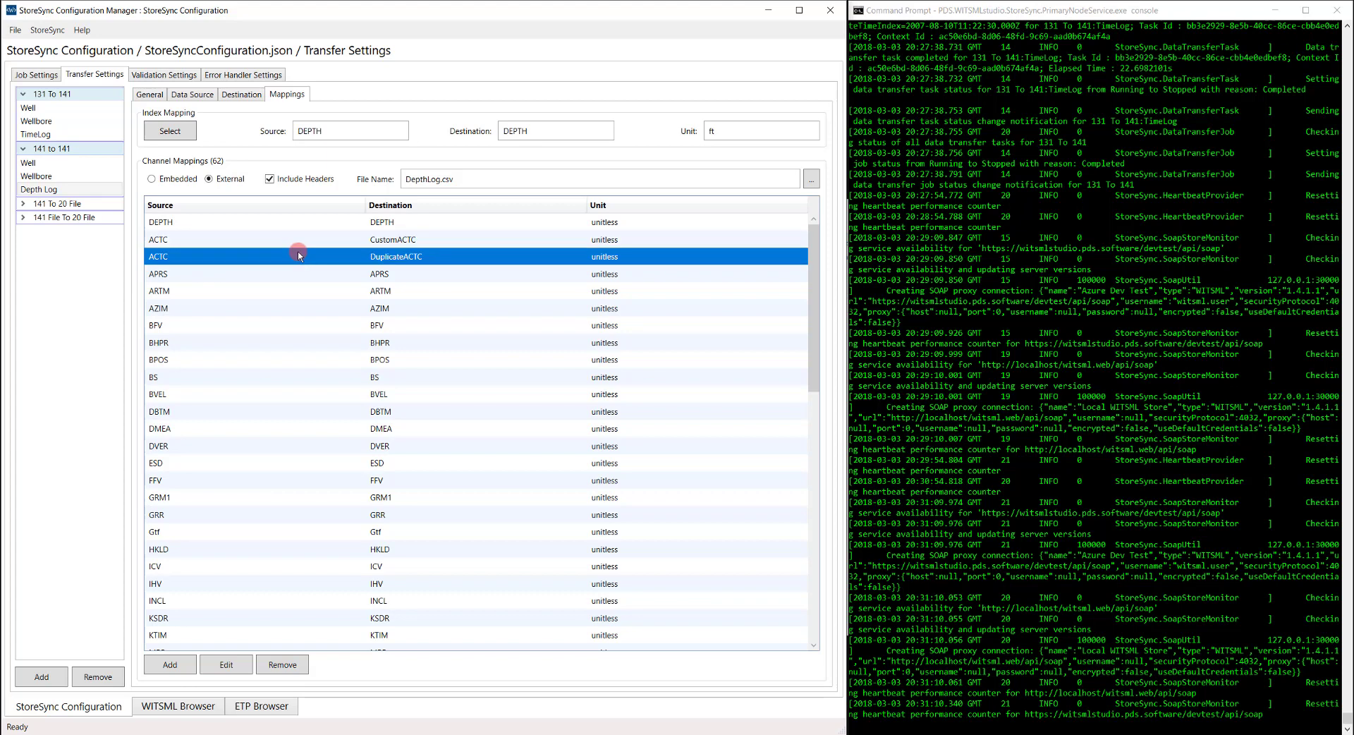
drag(297, 256, 398, 258)
click(54, 75)
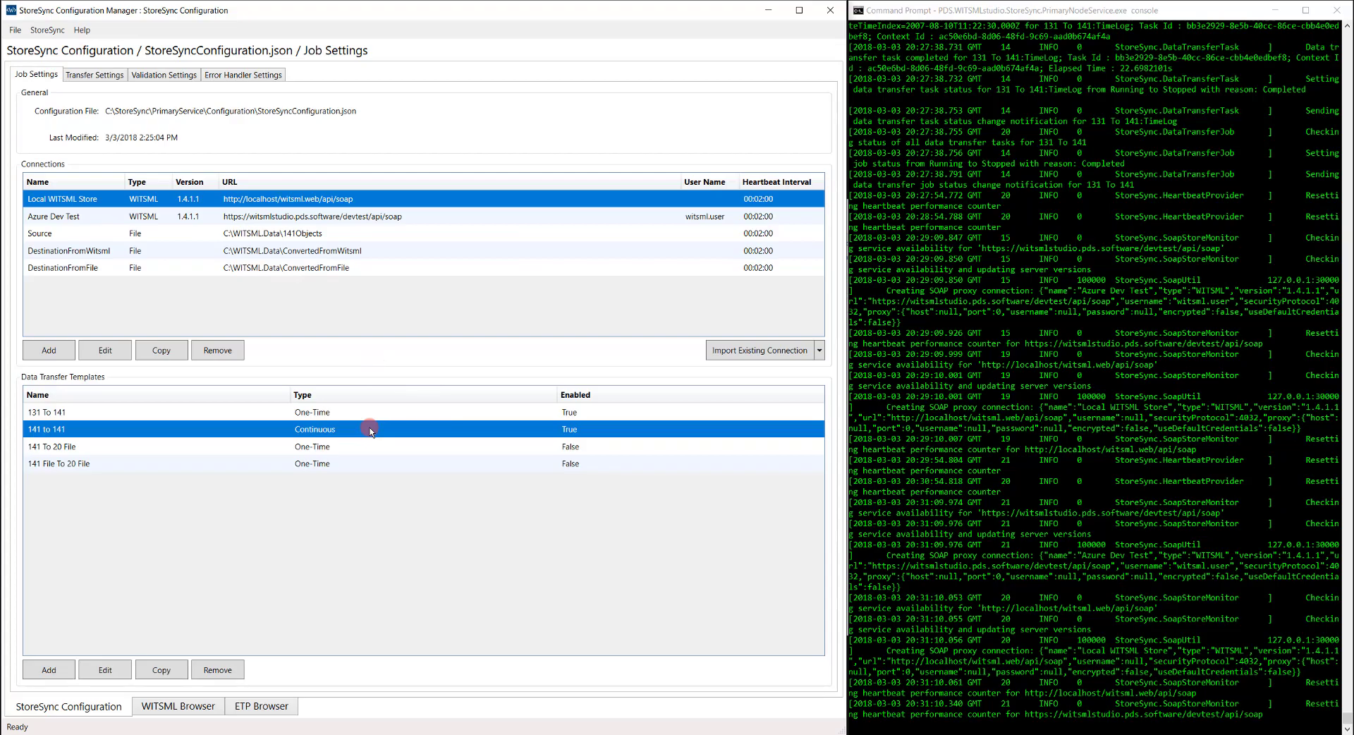
Step: Save StoreSyncConfiguration.json with Ctrl+S and switch to the WITSML Browser
key(ctrl+s)
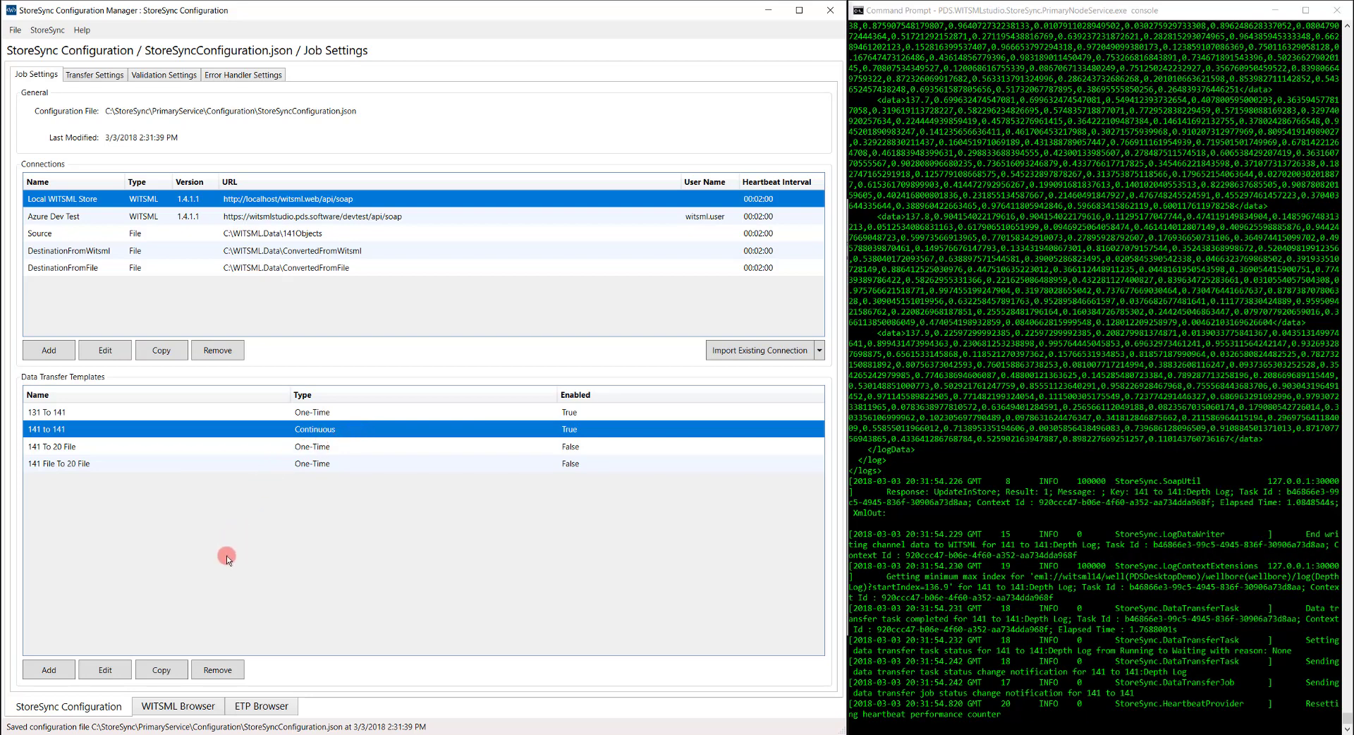
click(189, 707)
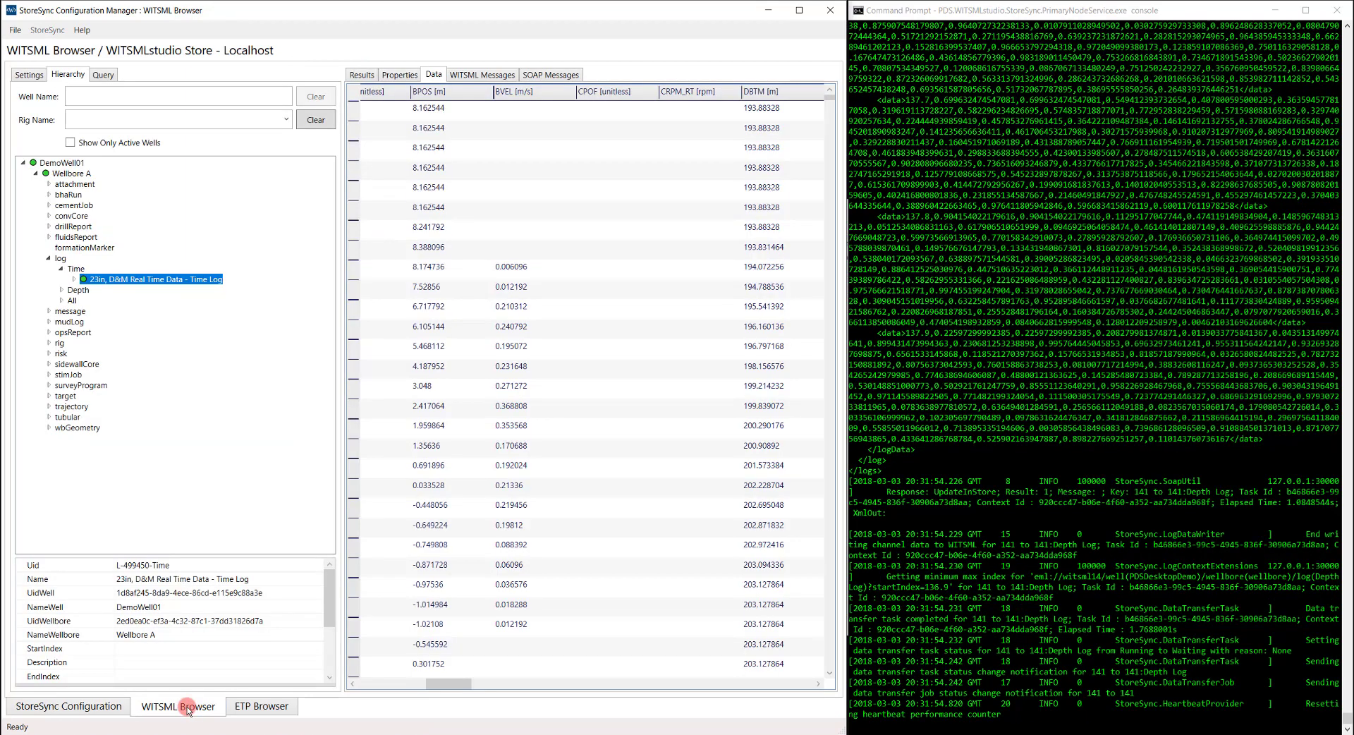
Step: Refresh the whole well hierarchy and expand the PDS Desktop Demo well and its wellbore
right_click(178, 463)
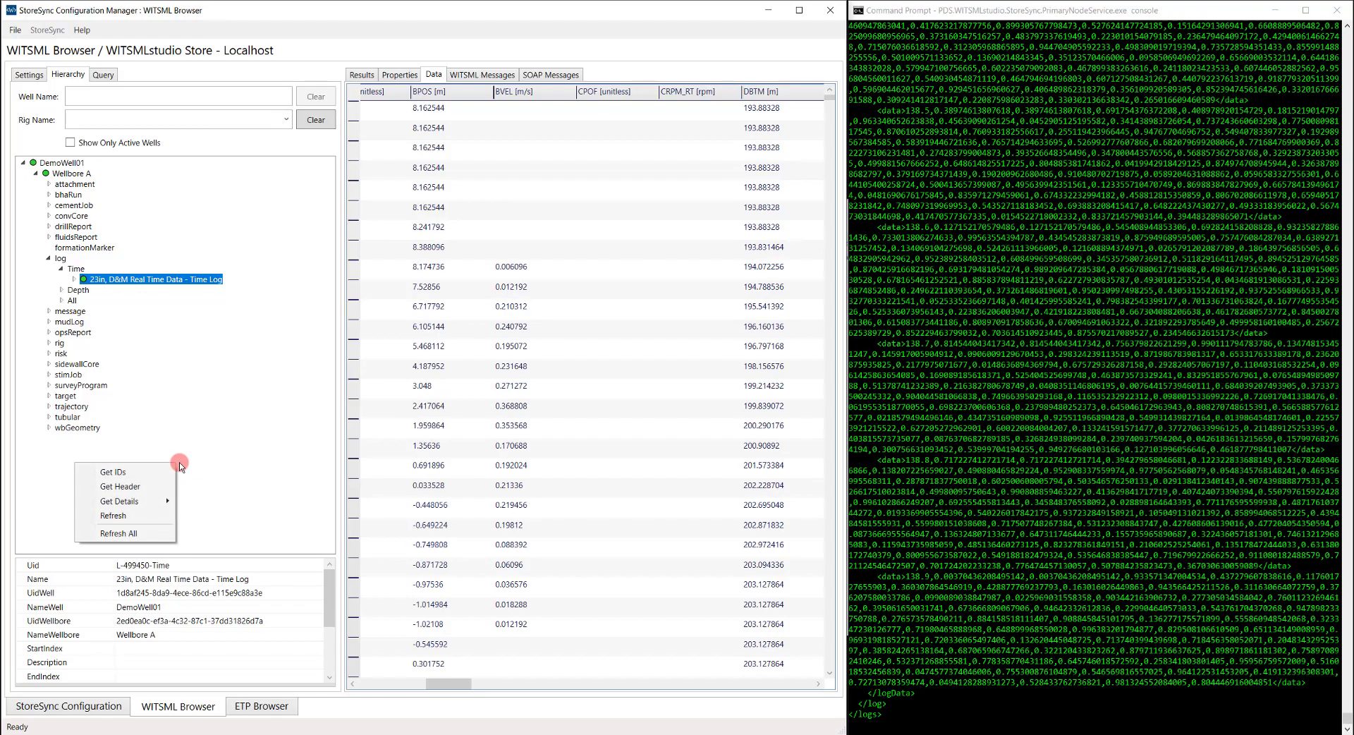
click(142, 530)
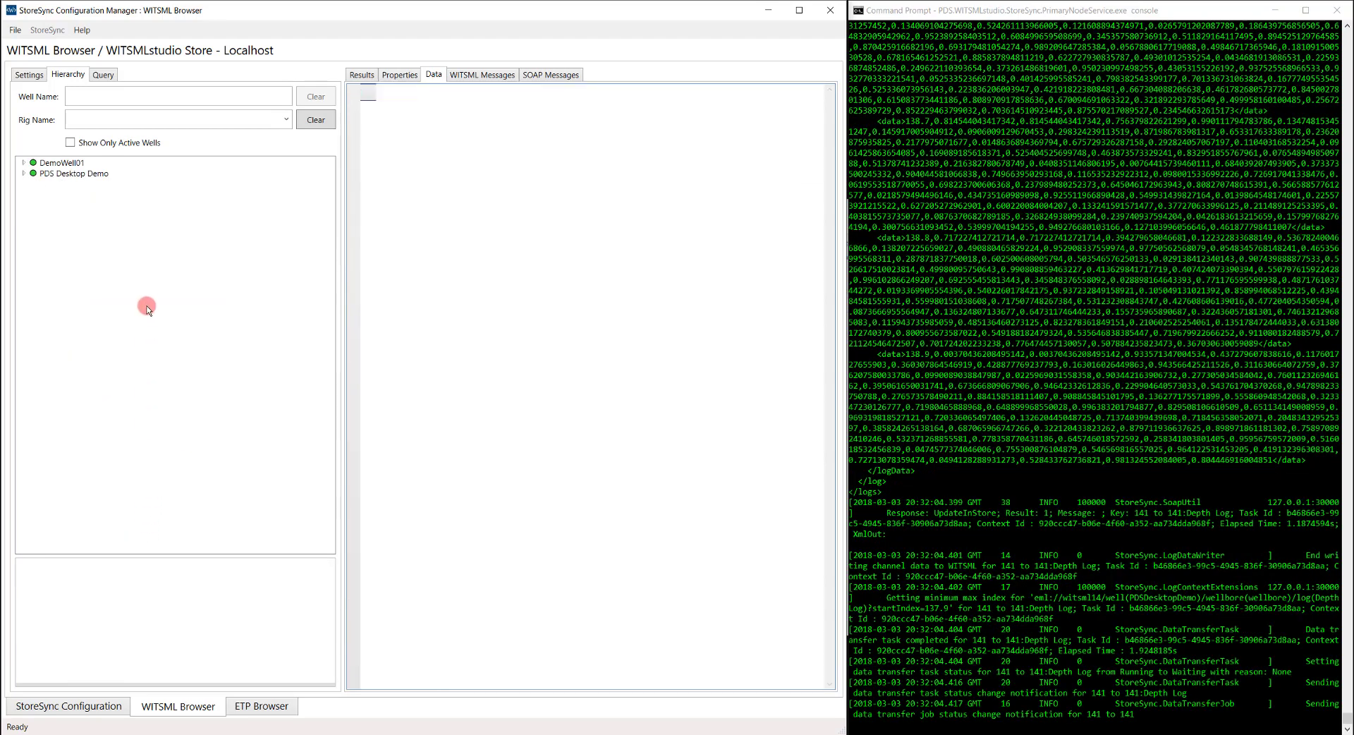
mouse_move(63, 177)
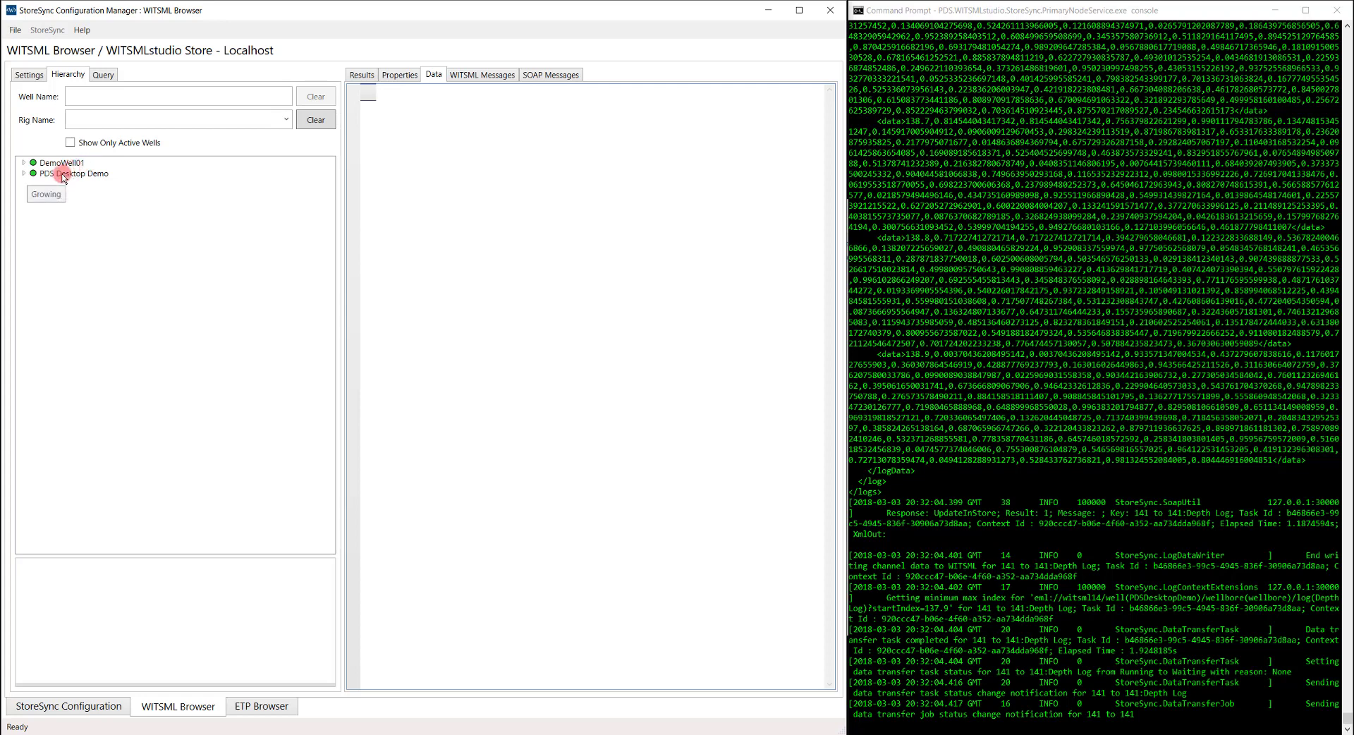
click(23, 172)
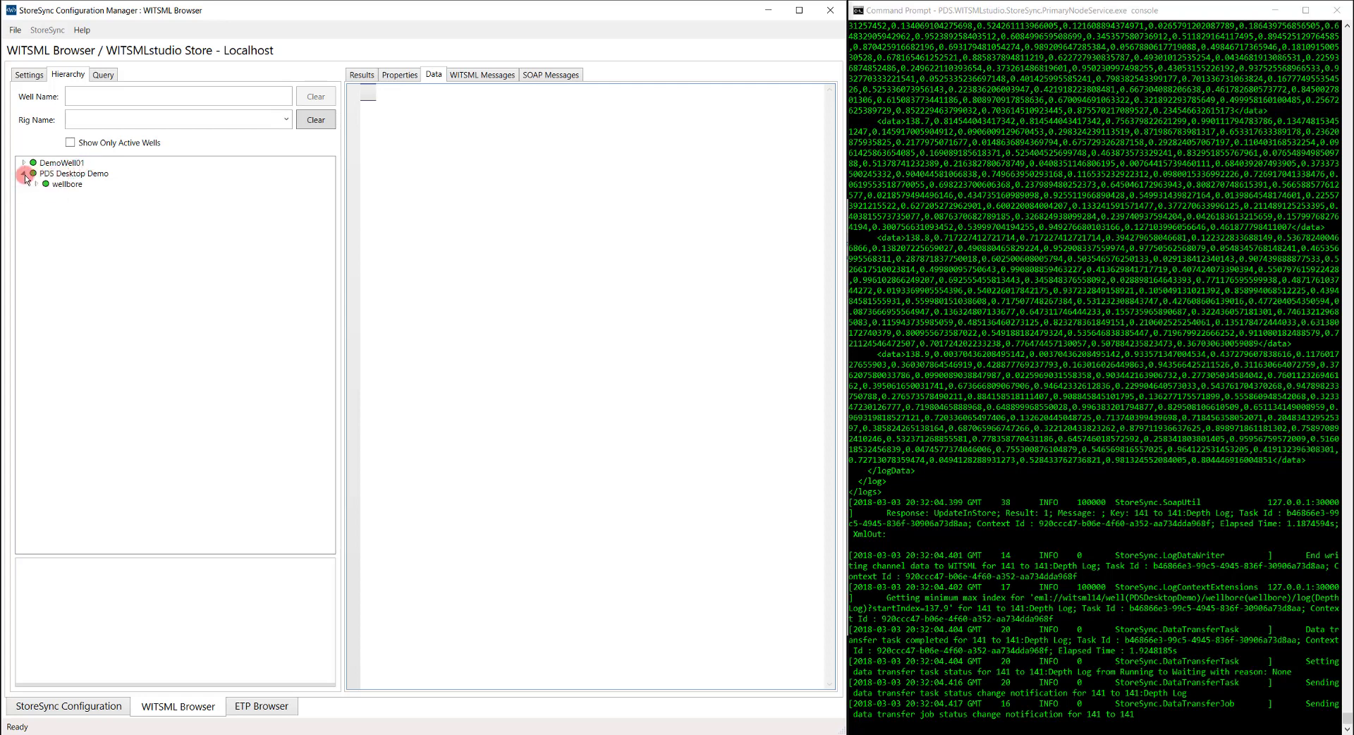
click(36, 185)
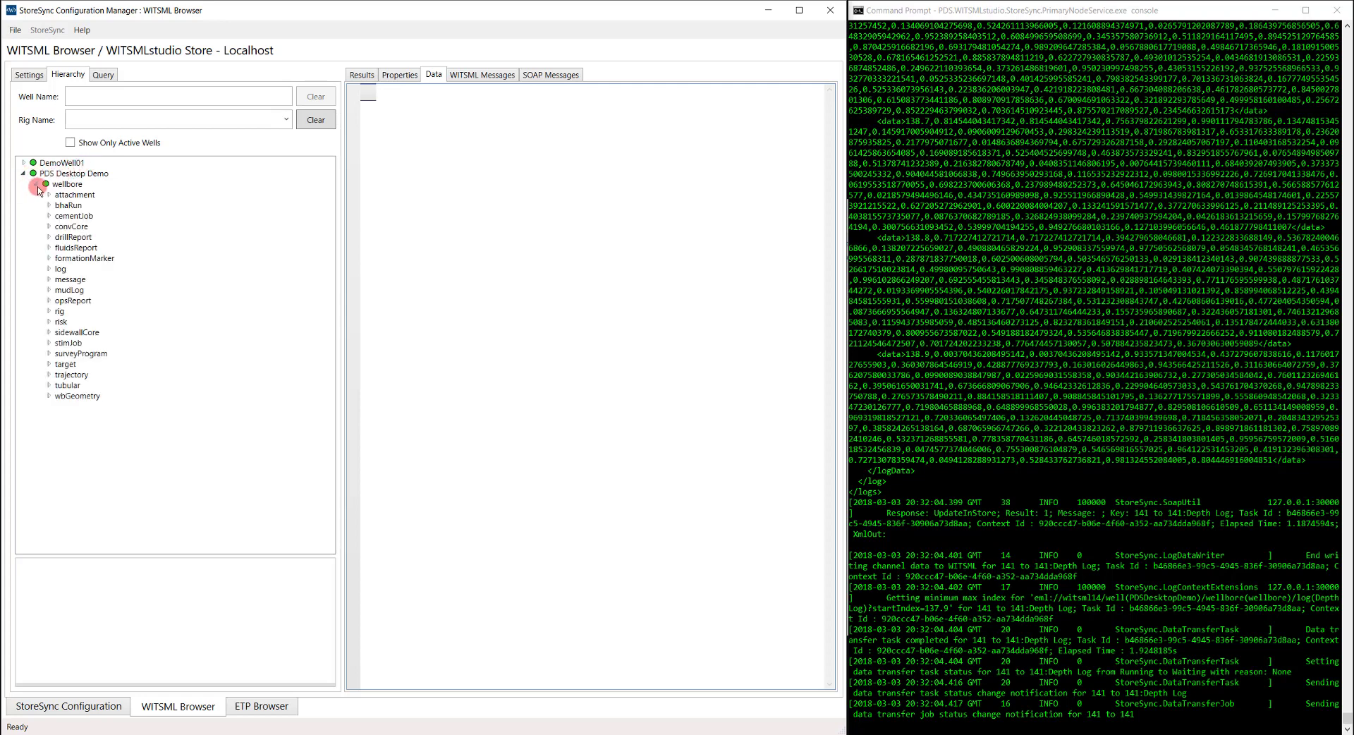
Step: Expand the logs down to Depth Log and inspect its CustomACTC and DuplicateACTC channels
double_click(58, 269)
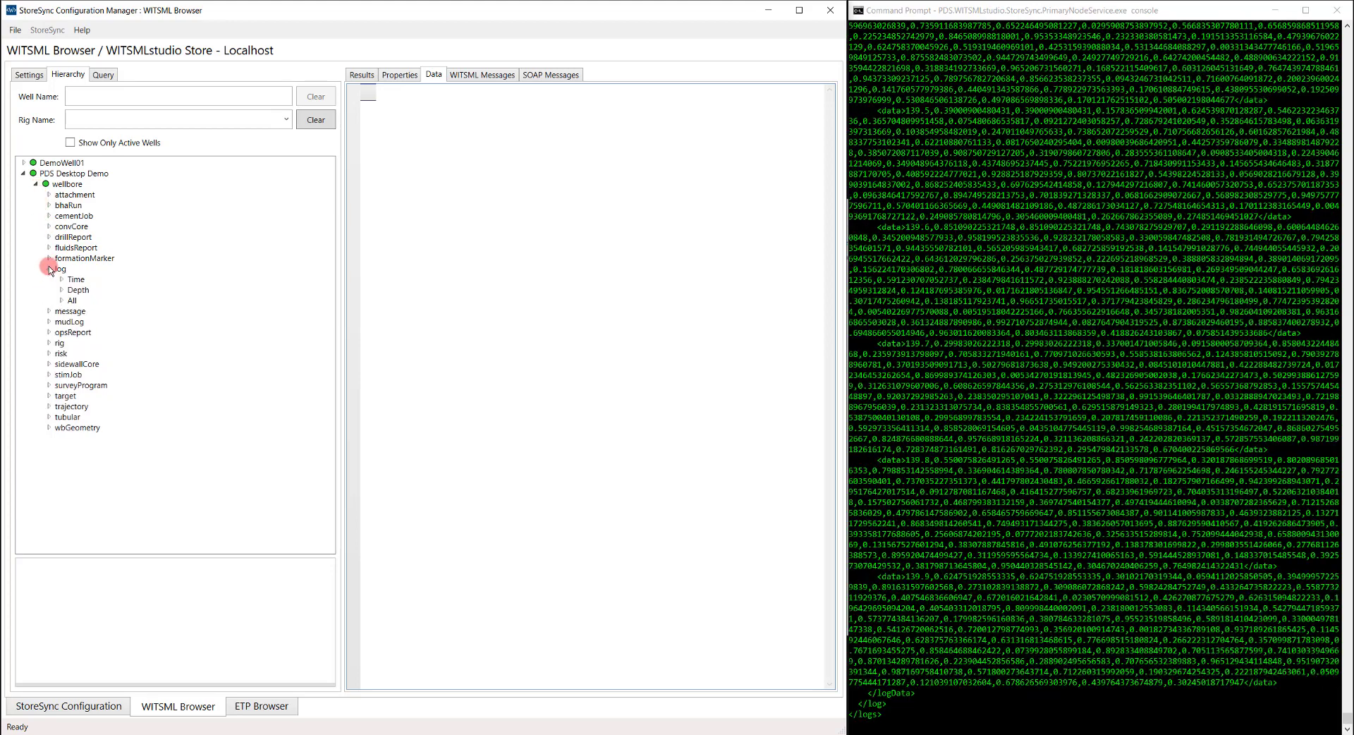
double_click(65, 290)
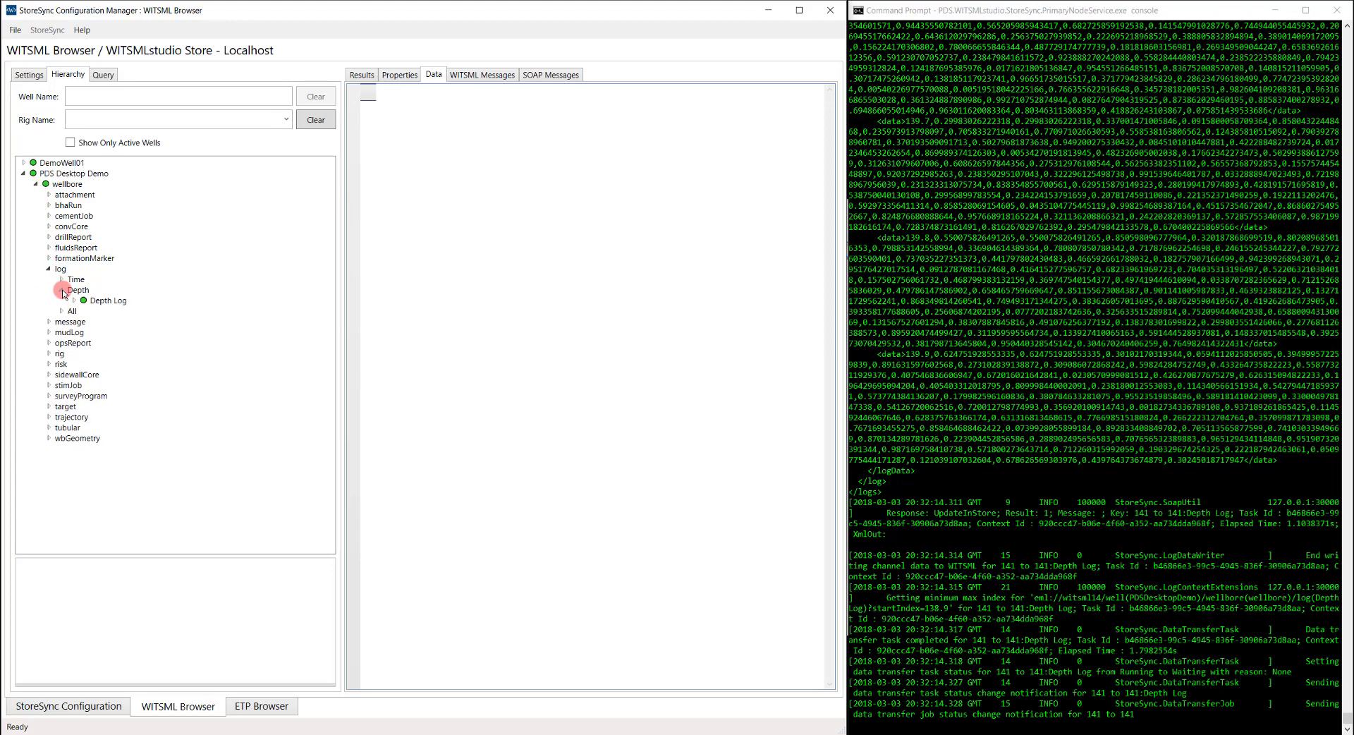
click(82, 302)
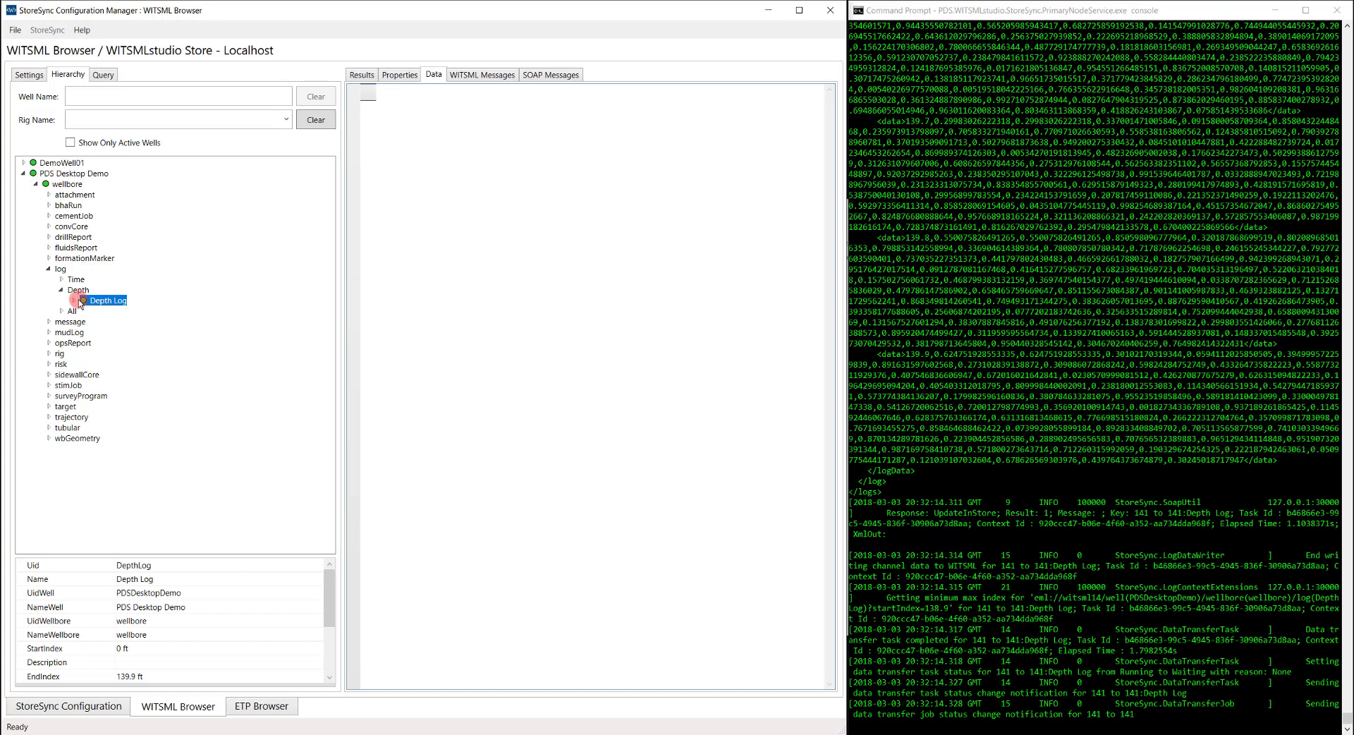
double_click(79, 301)
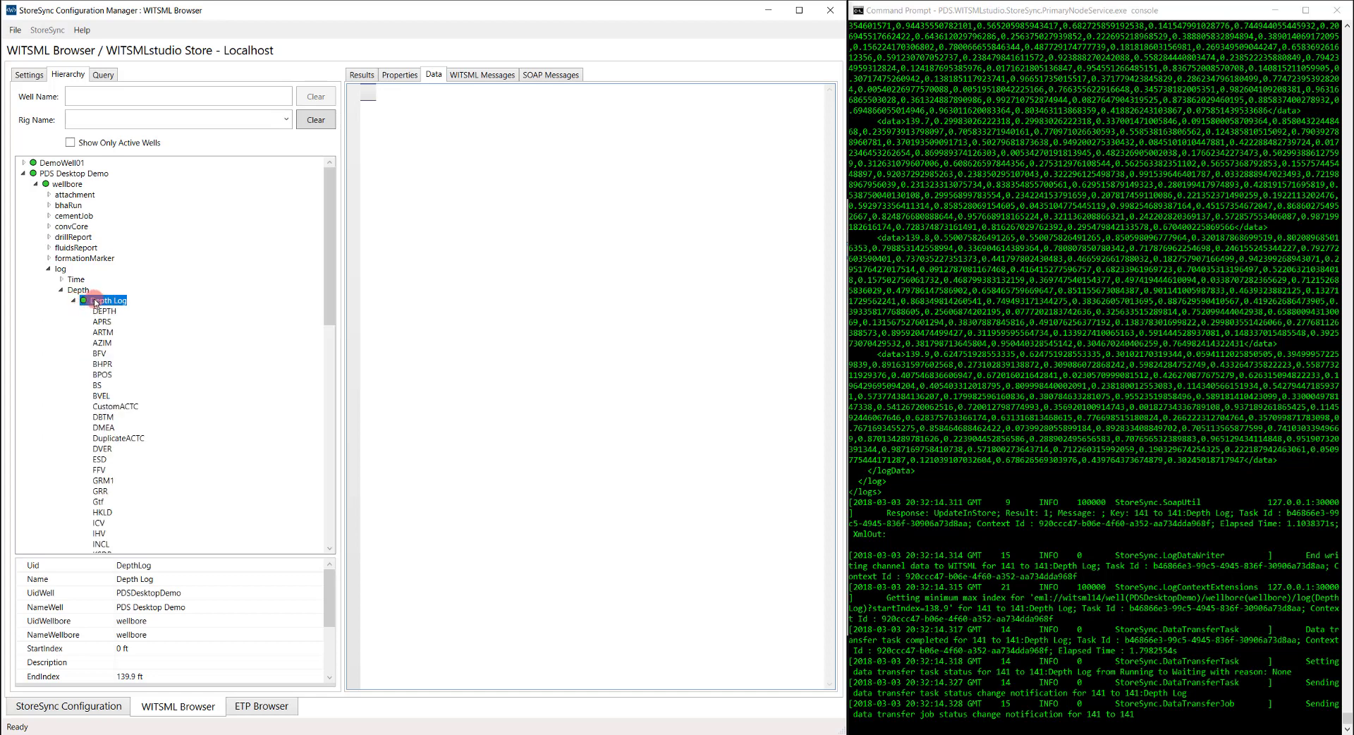
click(129, 408)
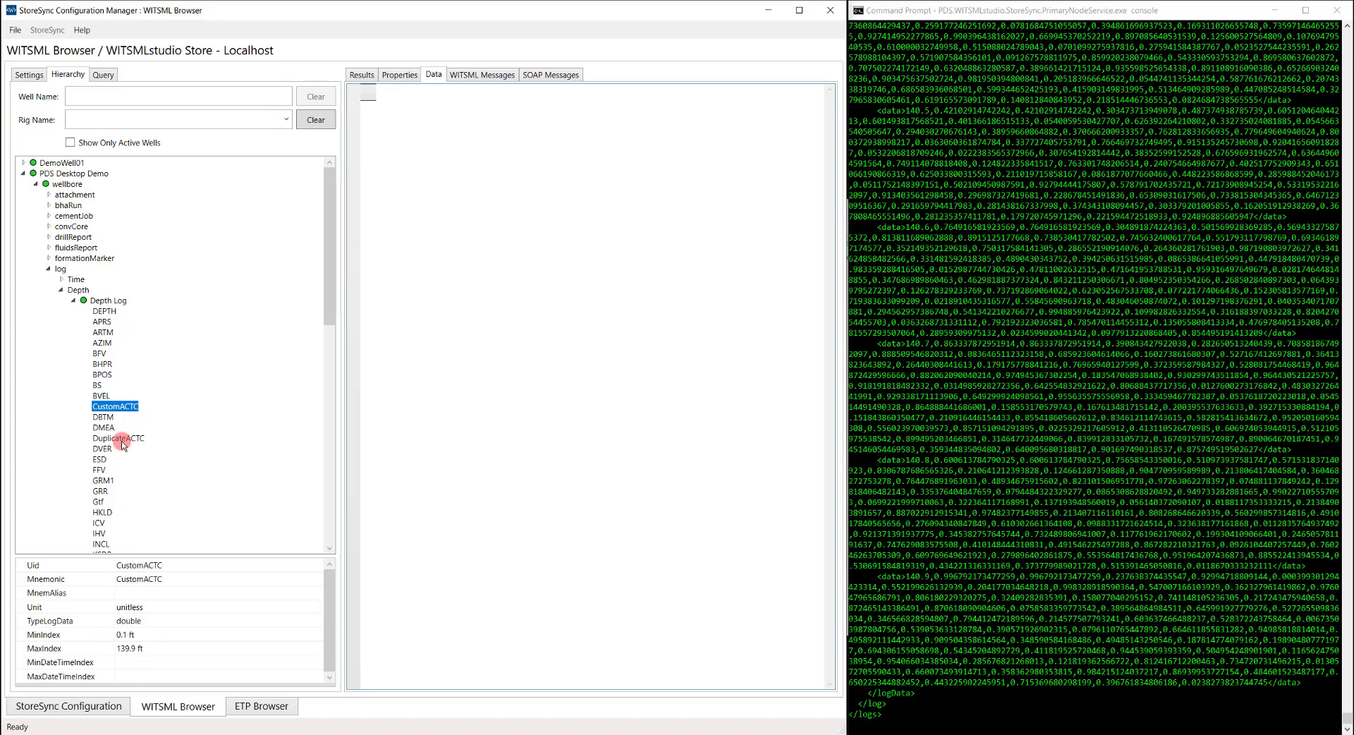
click(122, 439)
click(116, 304)
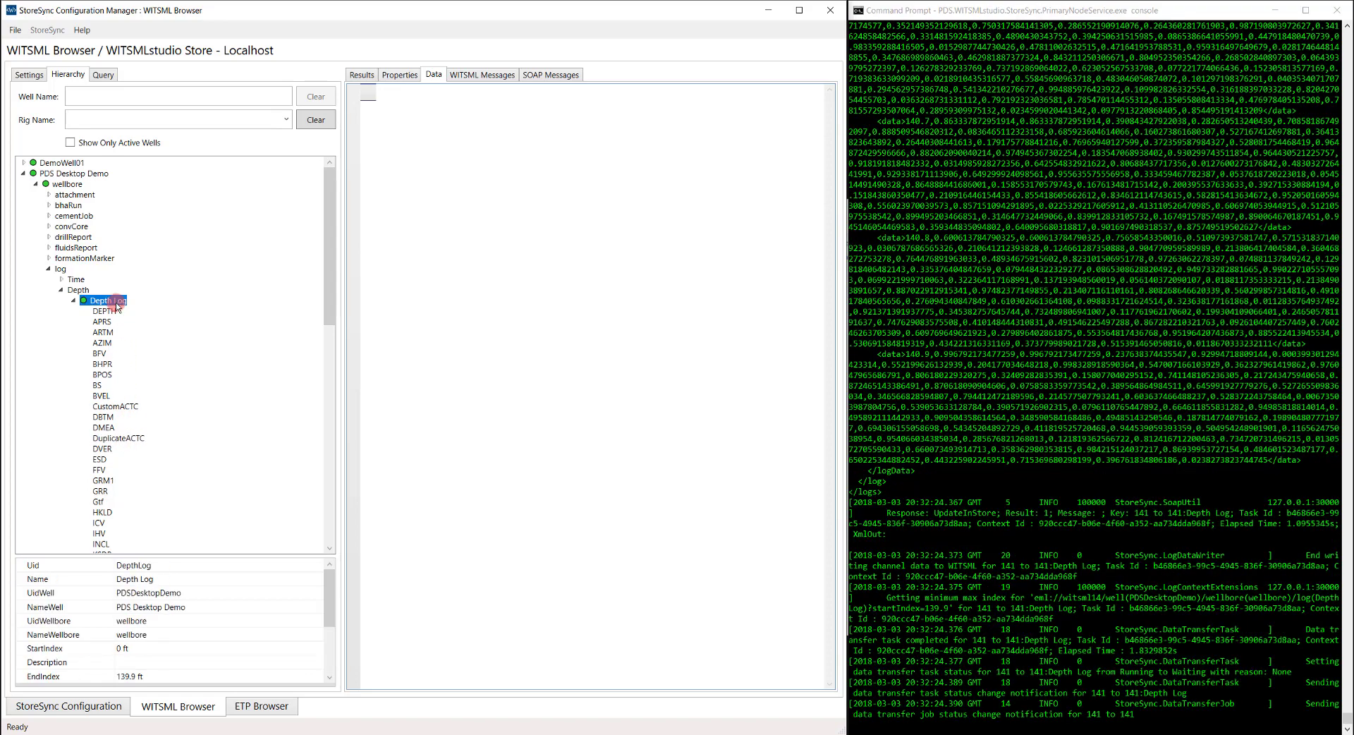
Step: Get the Depth Log's details with Return Elements set to all
mouse_move(91, 342)
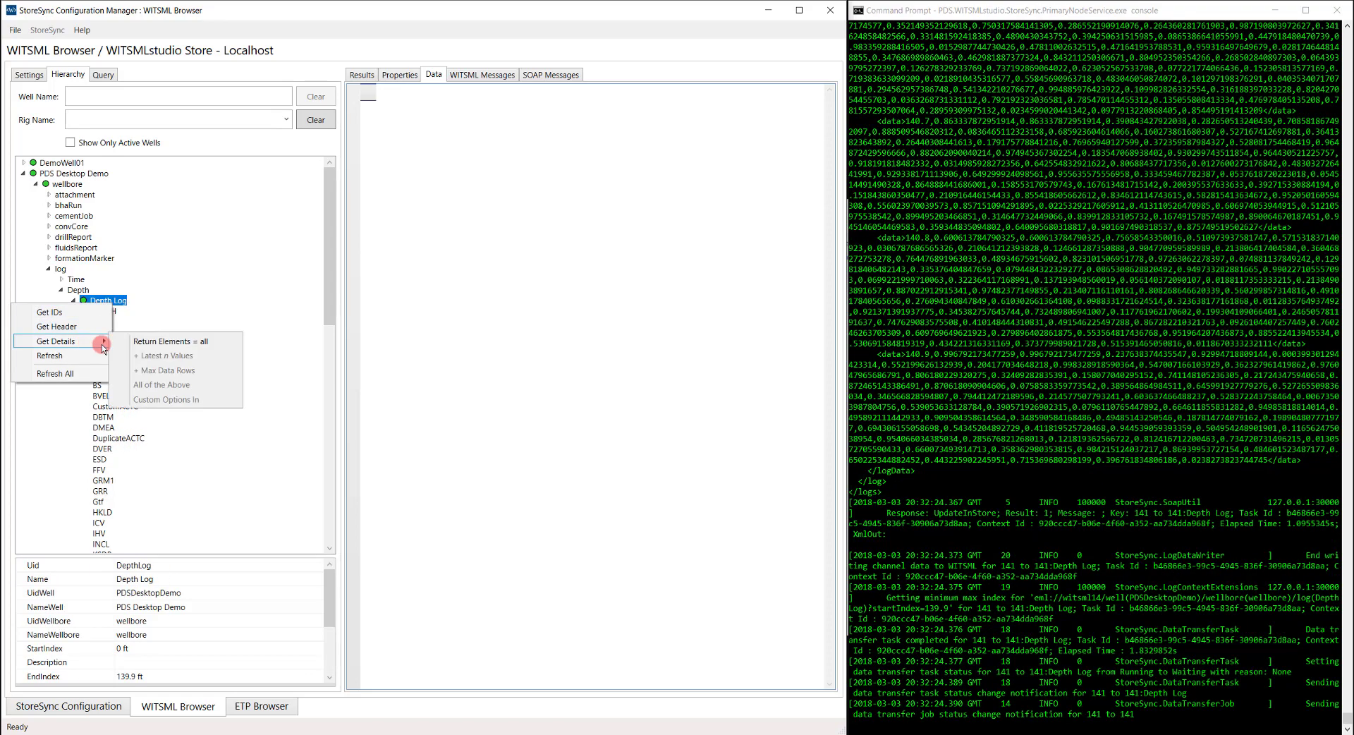
click(143, 341)
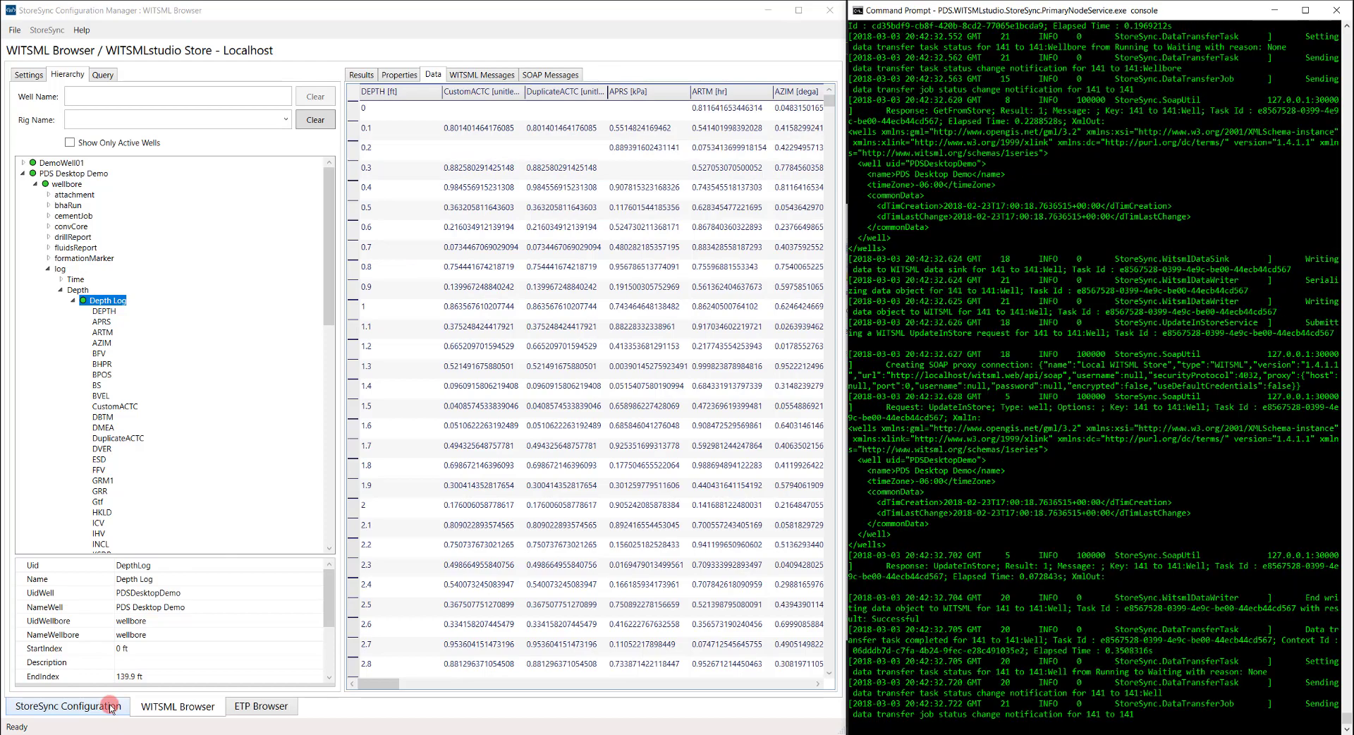
Step: Set the 141 To 20 File template to Enabled, then view the empty ConvertedFromWitsml folder
click(109, 707)
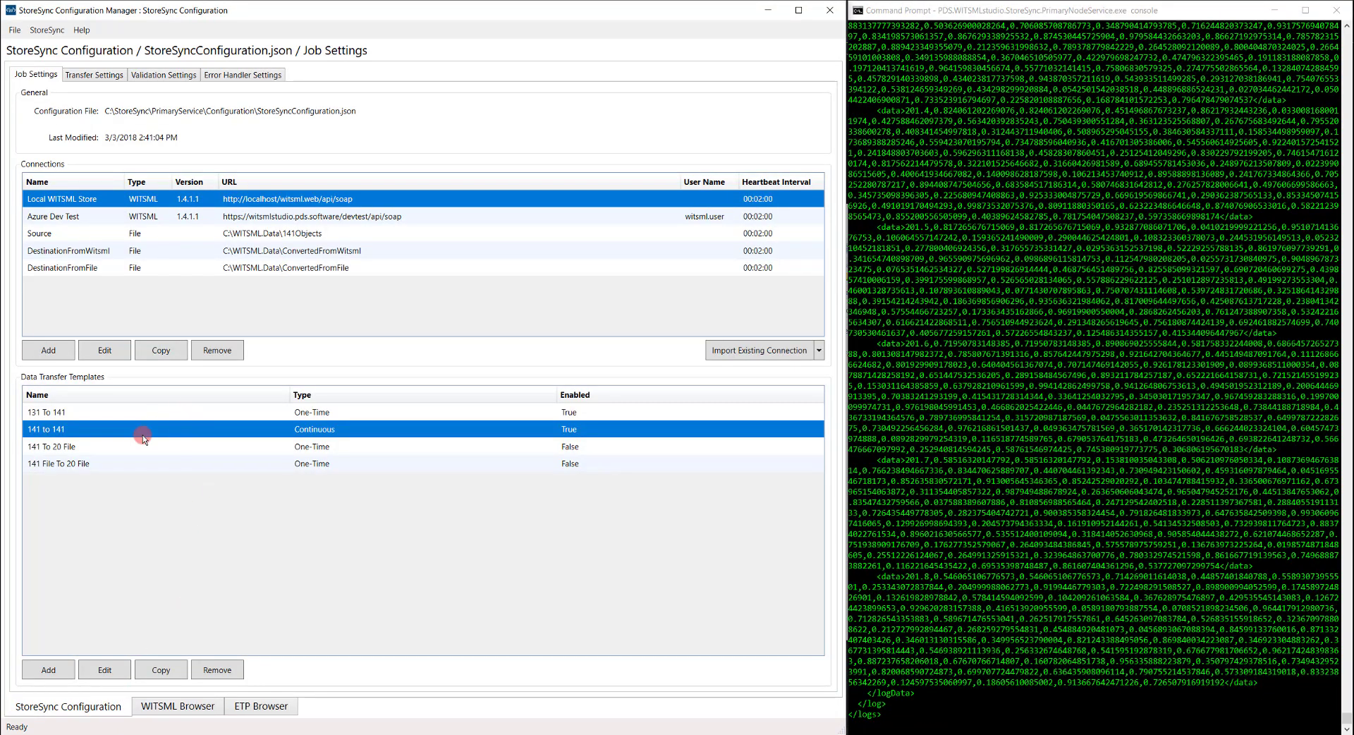
click(140, 444)
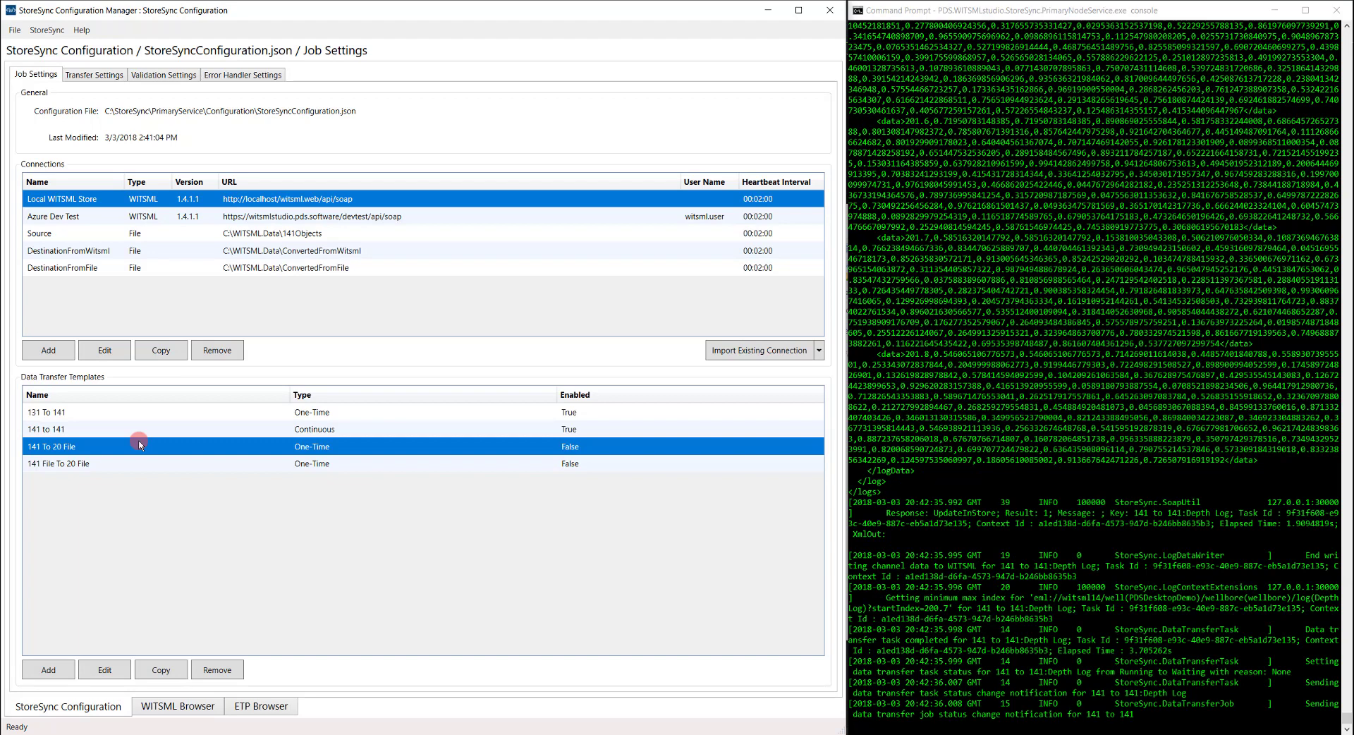
double_click(289, 447)
click(340, 395)
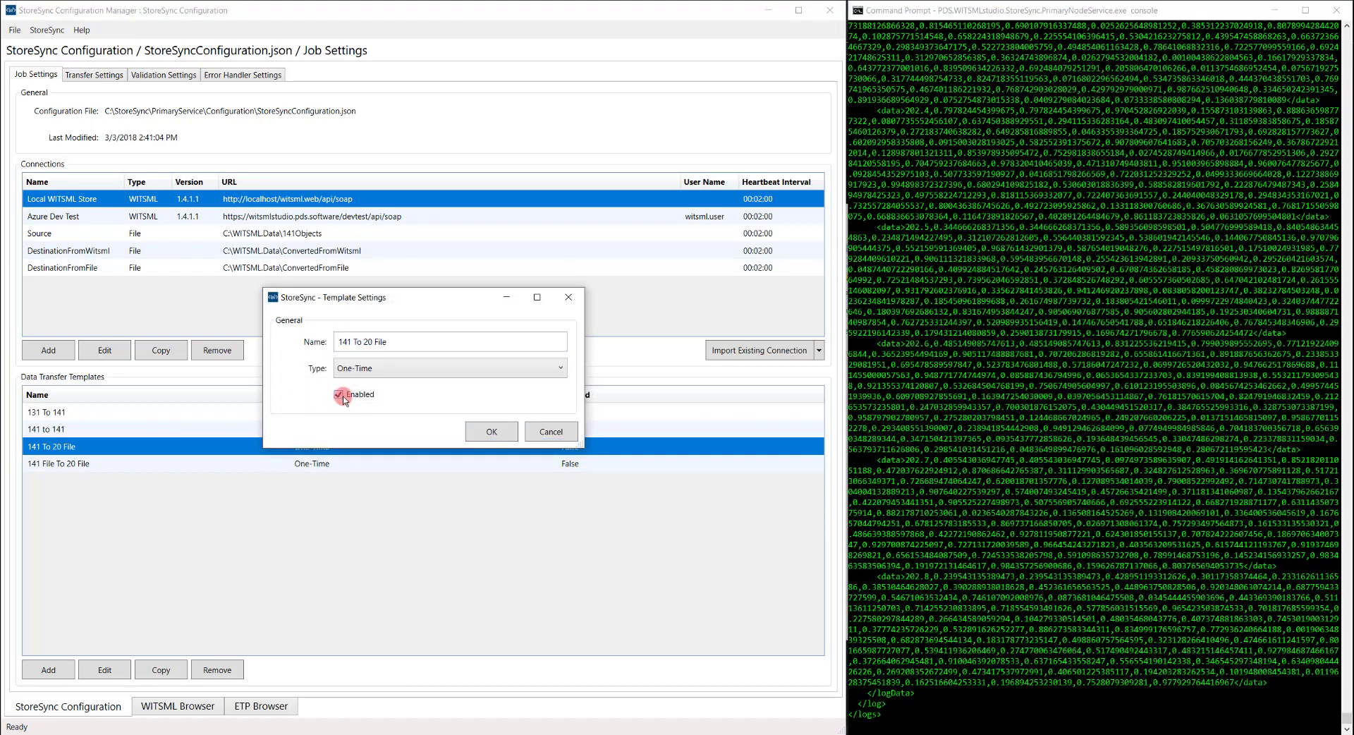
click(488, 432)
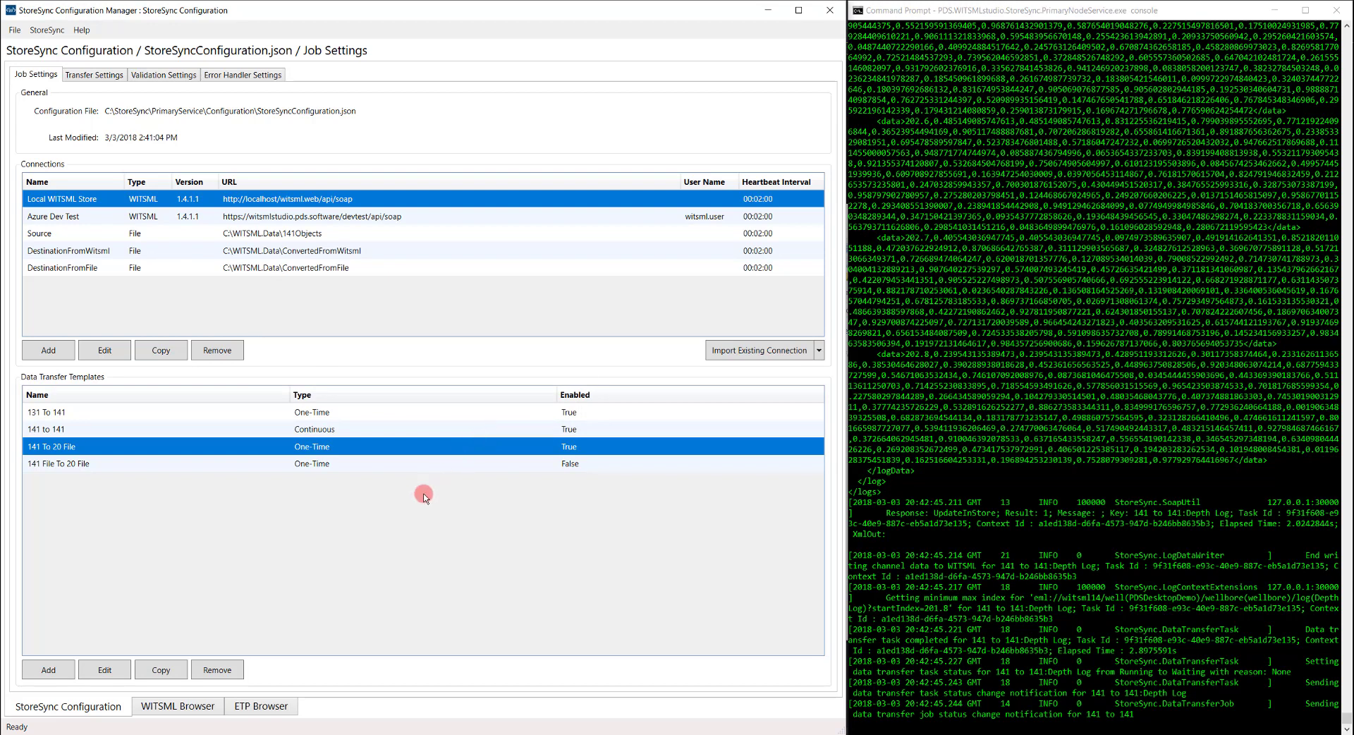
click(268, 733)
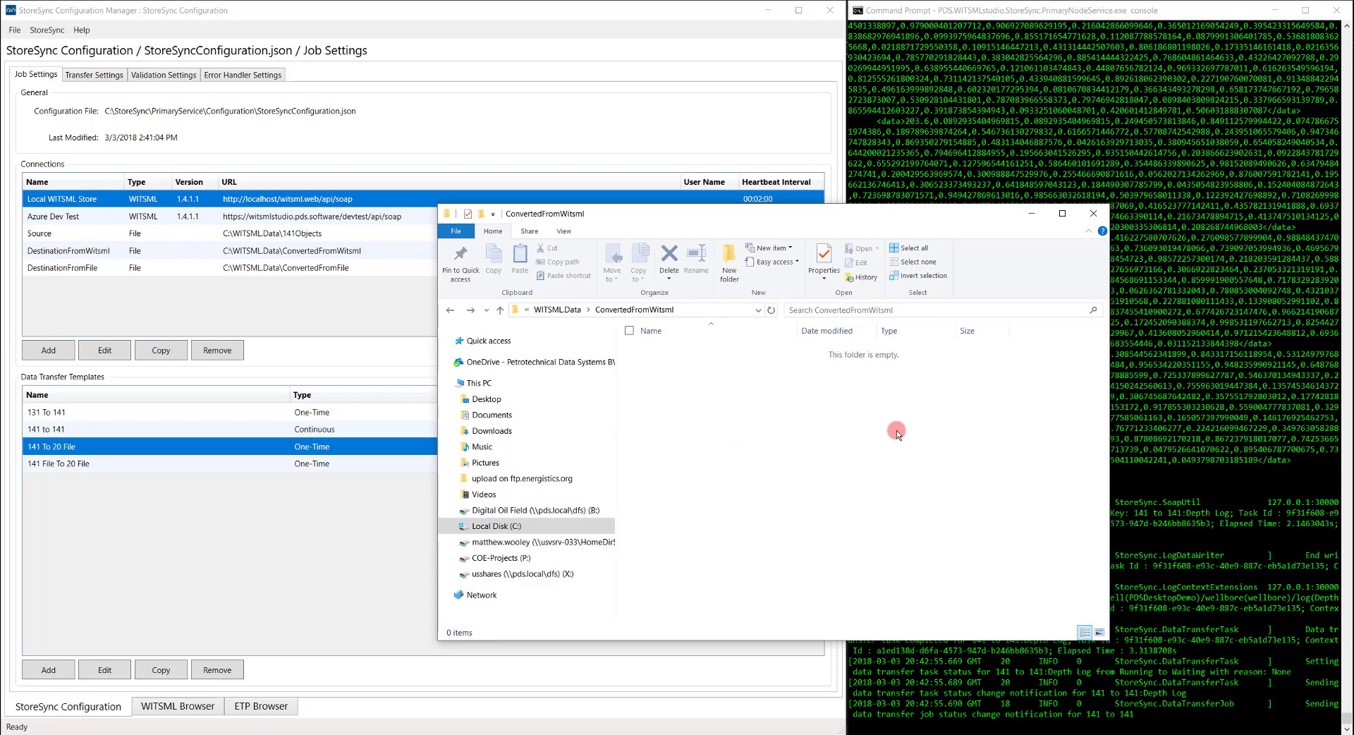
Step: Save the updated StoreSync transfer configuration with Ctrl+S
click(1136, 387)
drag(1089, 375, 1066, 398)
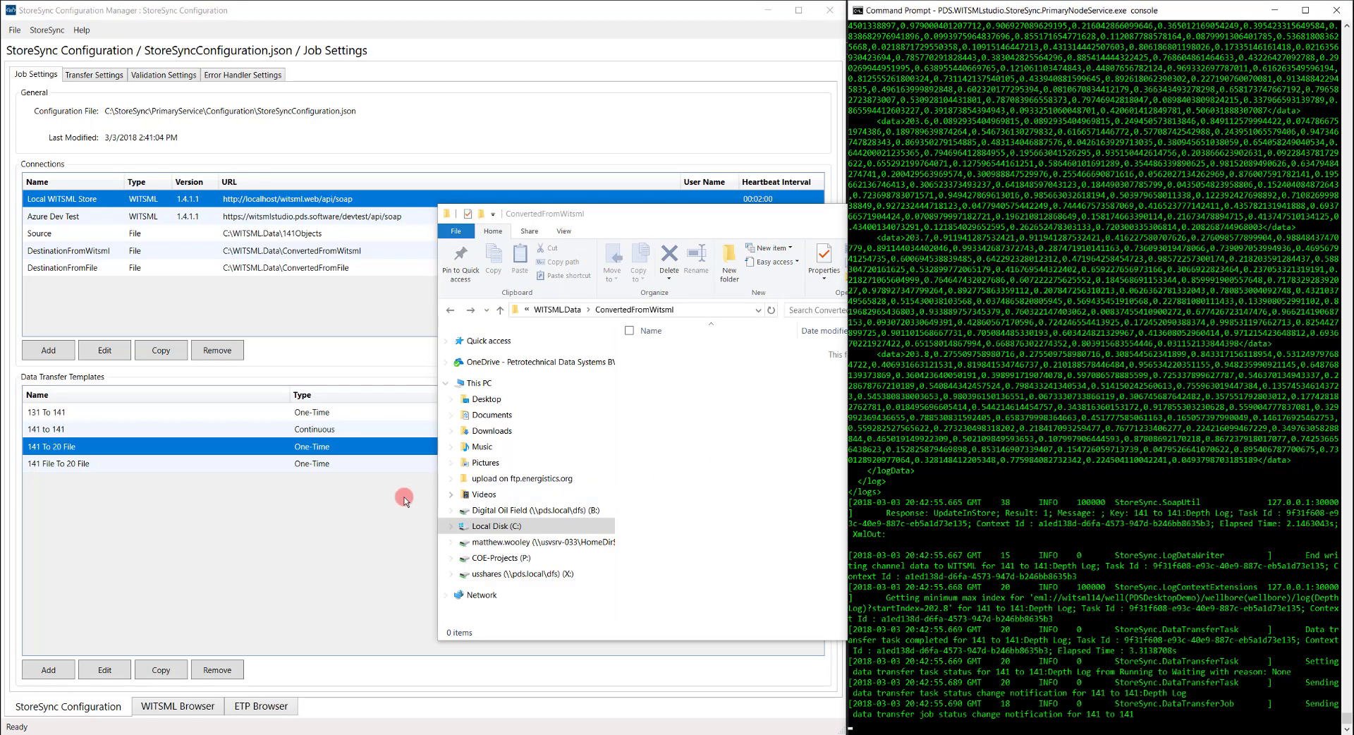
click(383, 501)
key(ctrl+s)
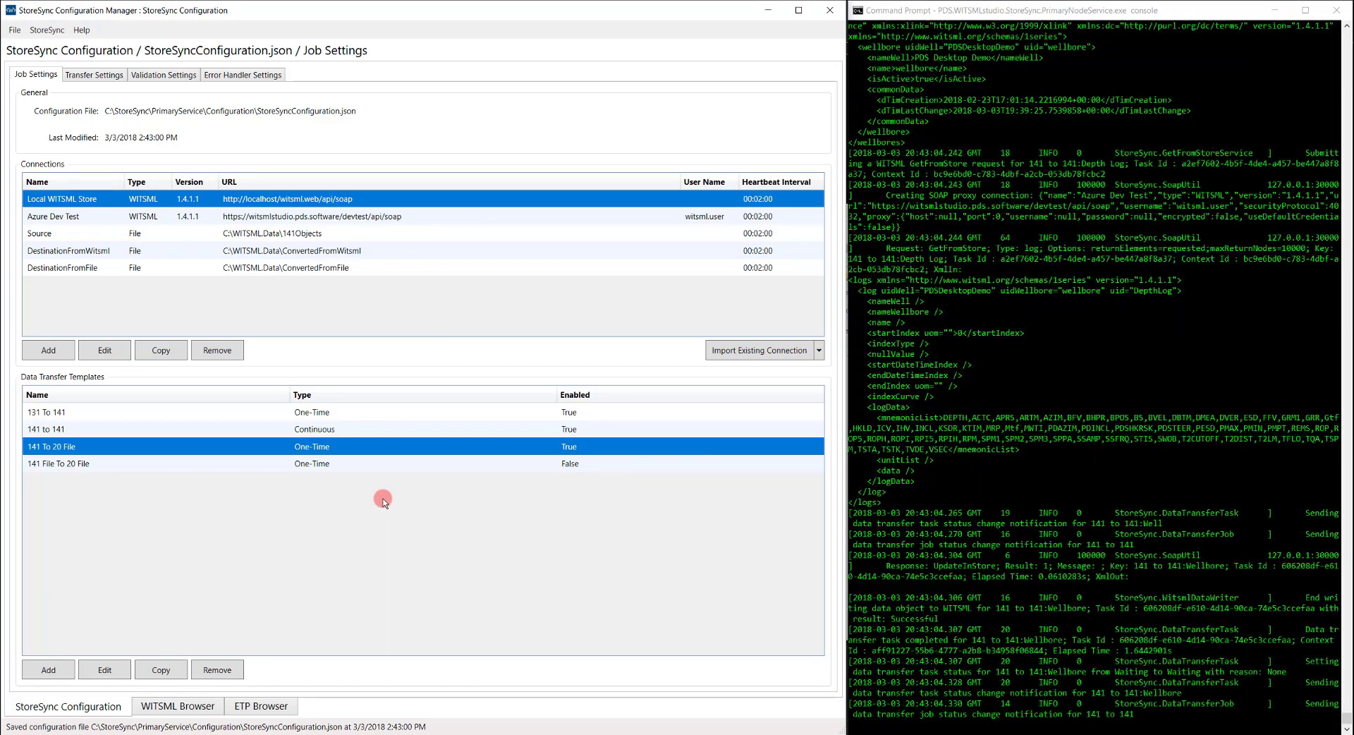
Step: Open ConvertedFromWitsml's Transformed folder and select witsml20_Well.xml for its actions
click(280, 732)
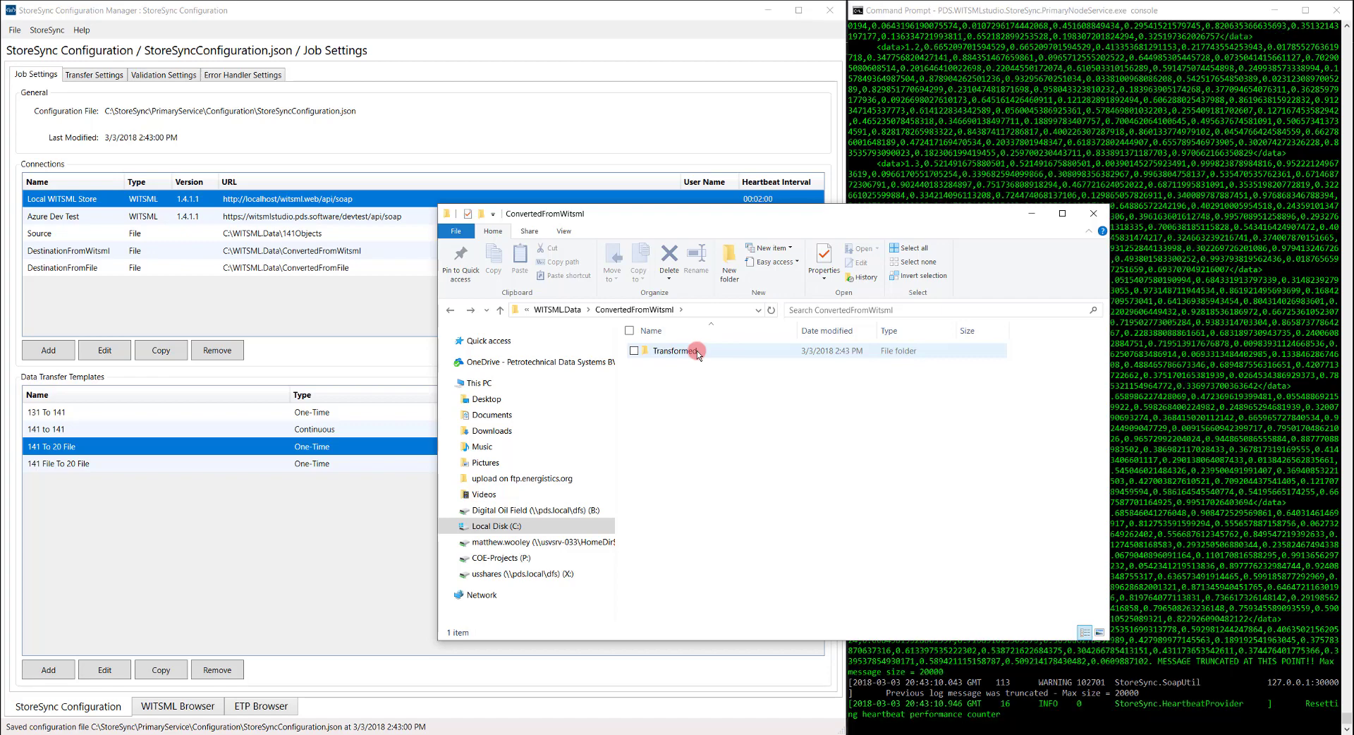
mouse_move(696, 351)
double_click(696, 350)
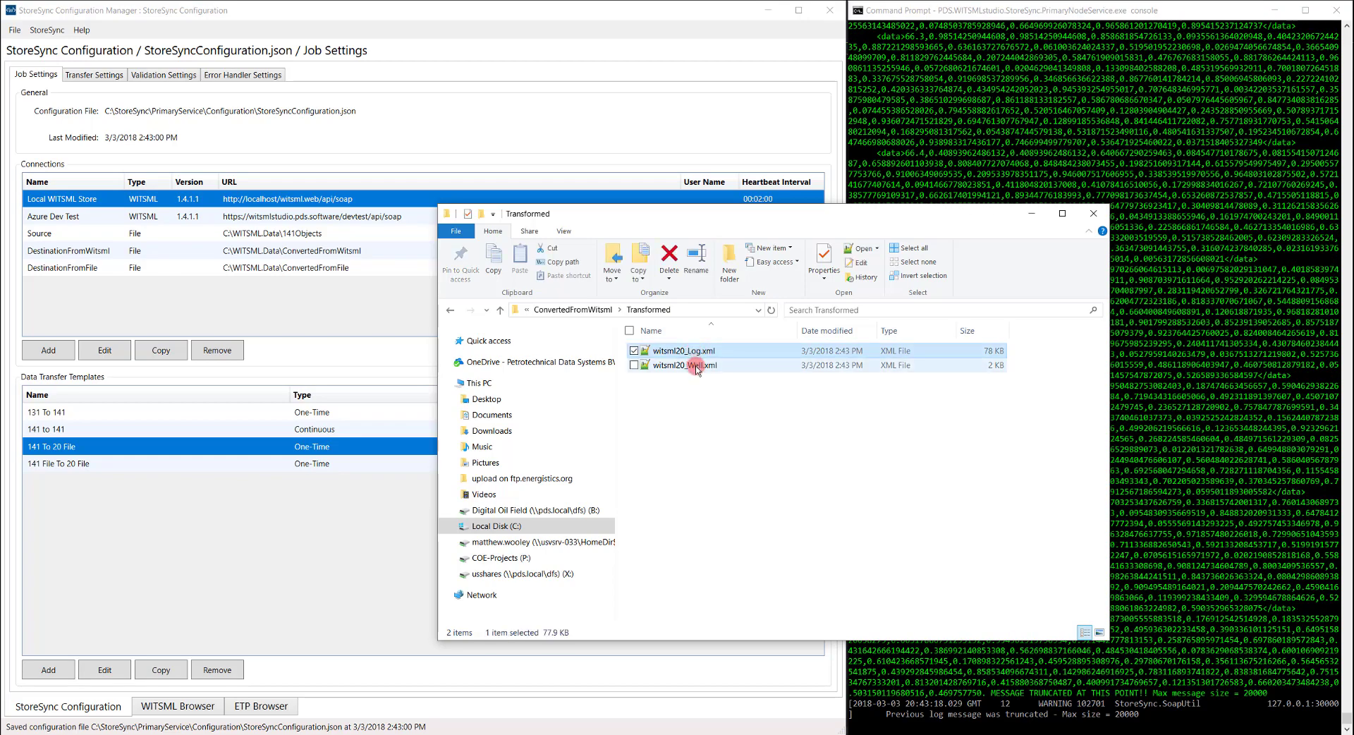
click(697, 368)
right_click(697, 368)
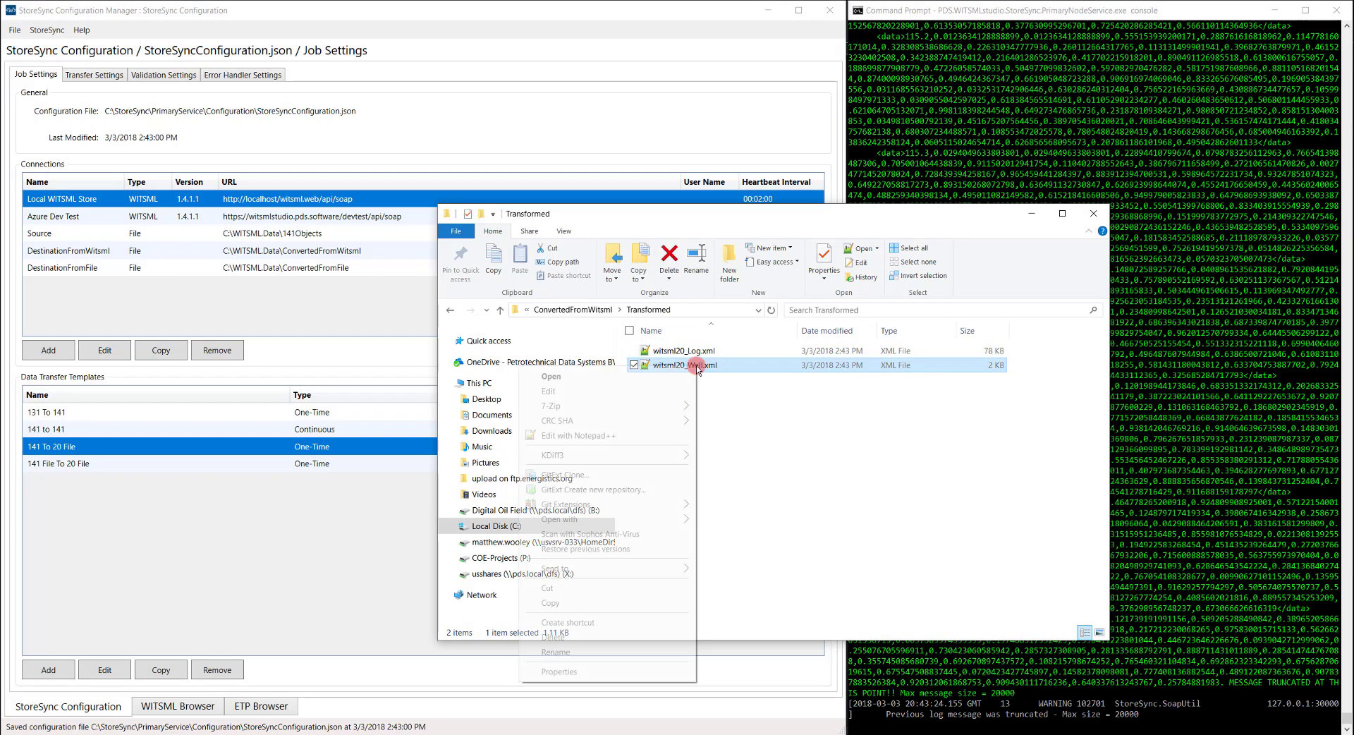
click(659, 391)
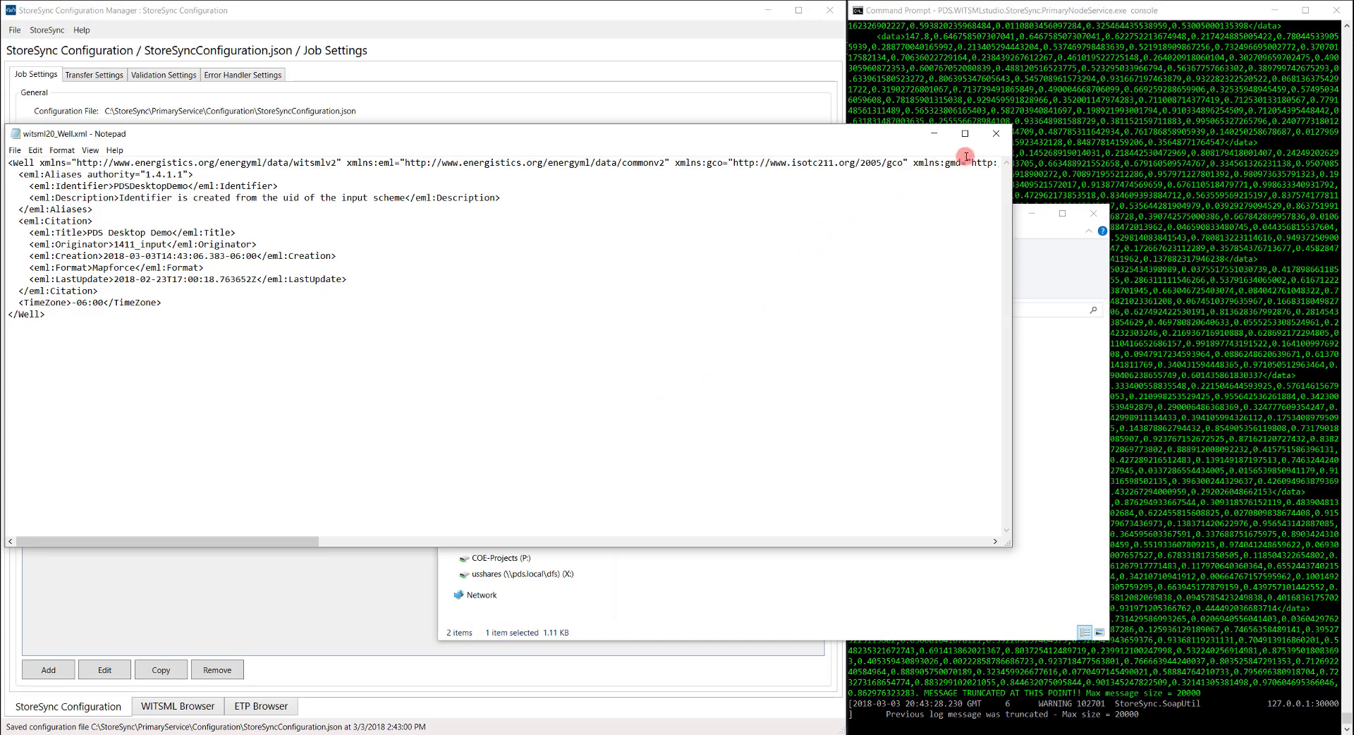
click(1008, 141)
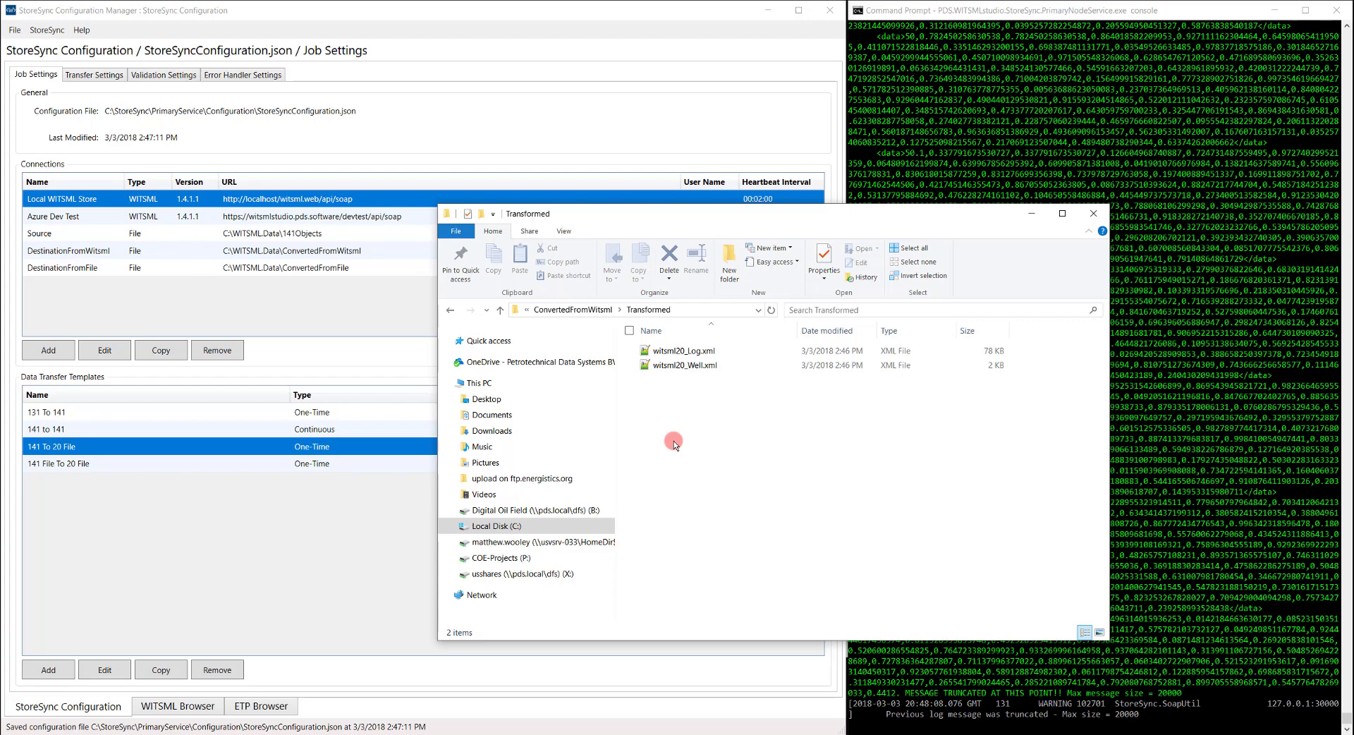
Step: Set the 141 File To 20 File template to Enabled and confirm the change
click(353, 465)
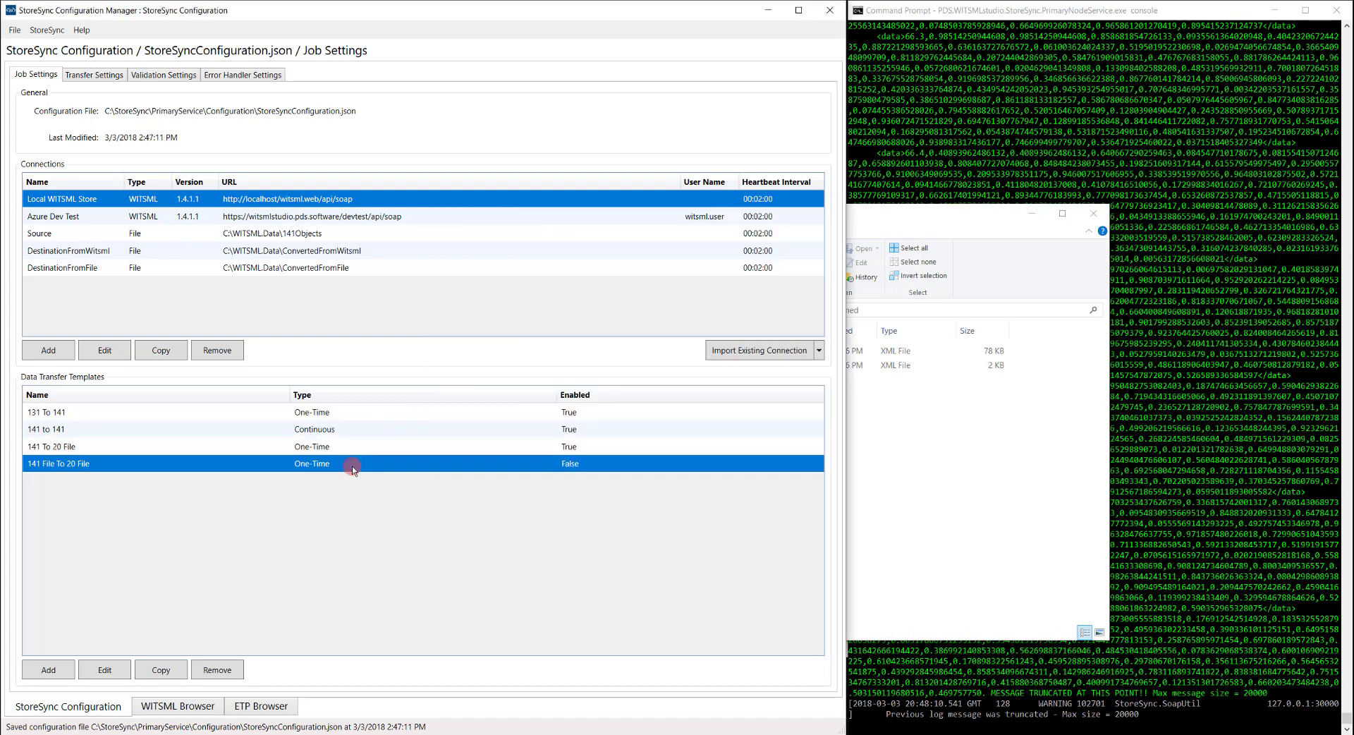
double_click(353, 465)
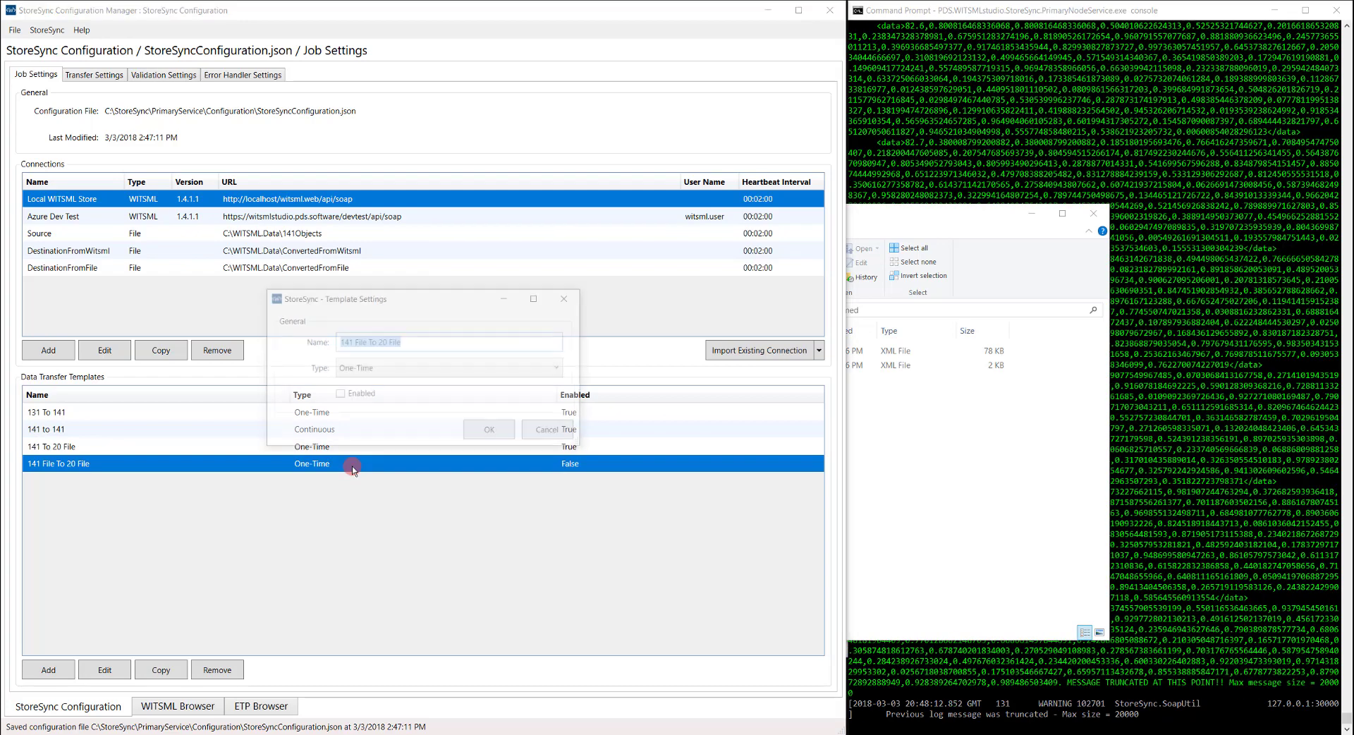
click(338, 395)
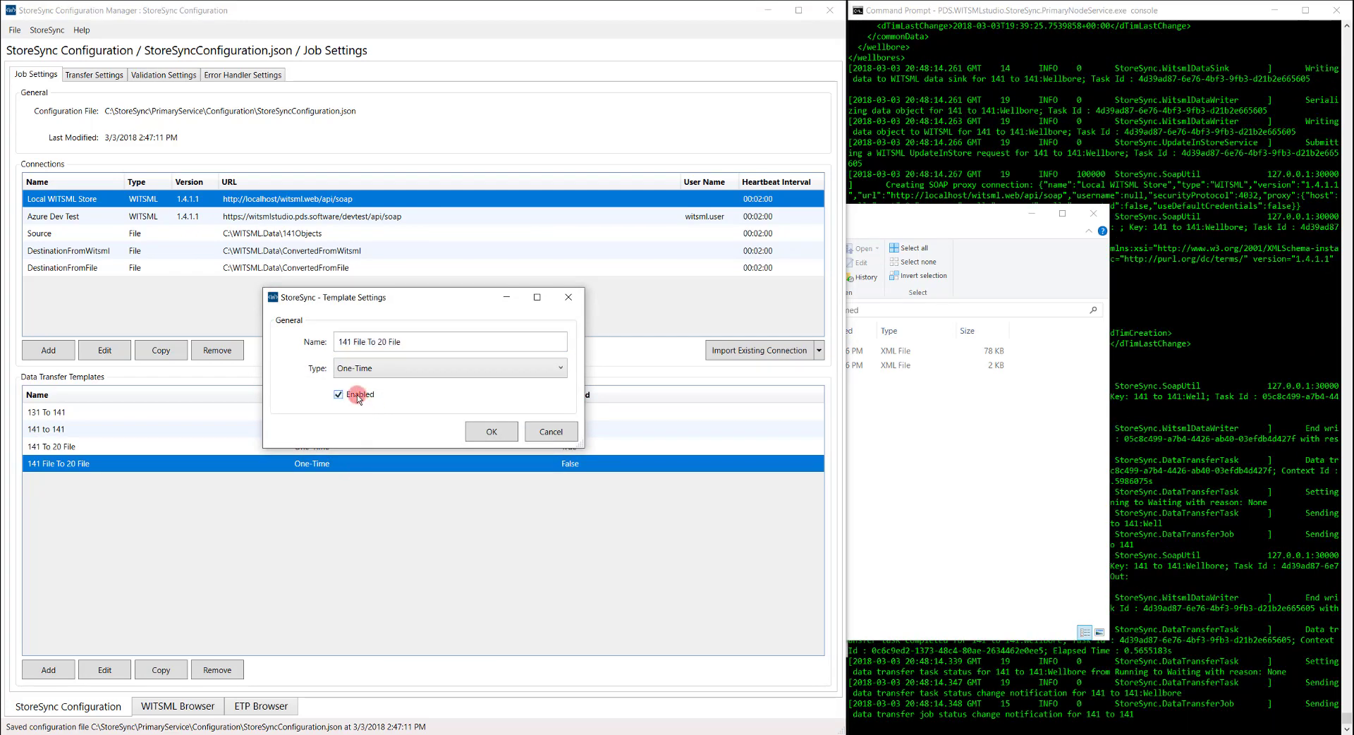
click(485, 433)
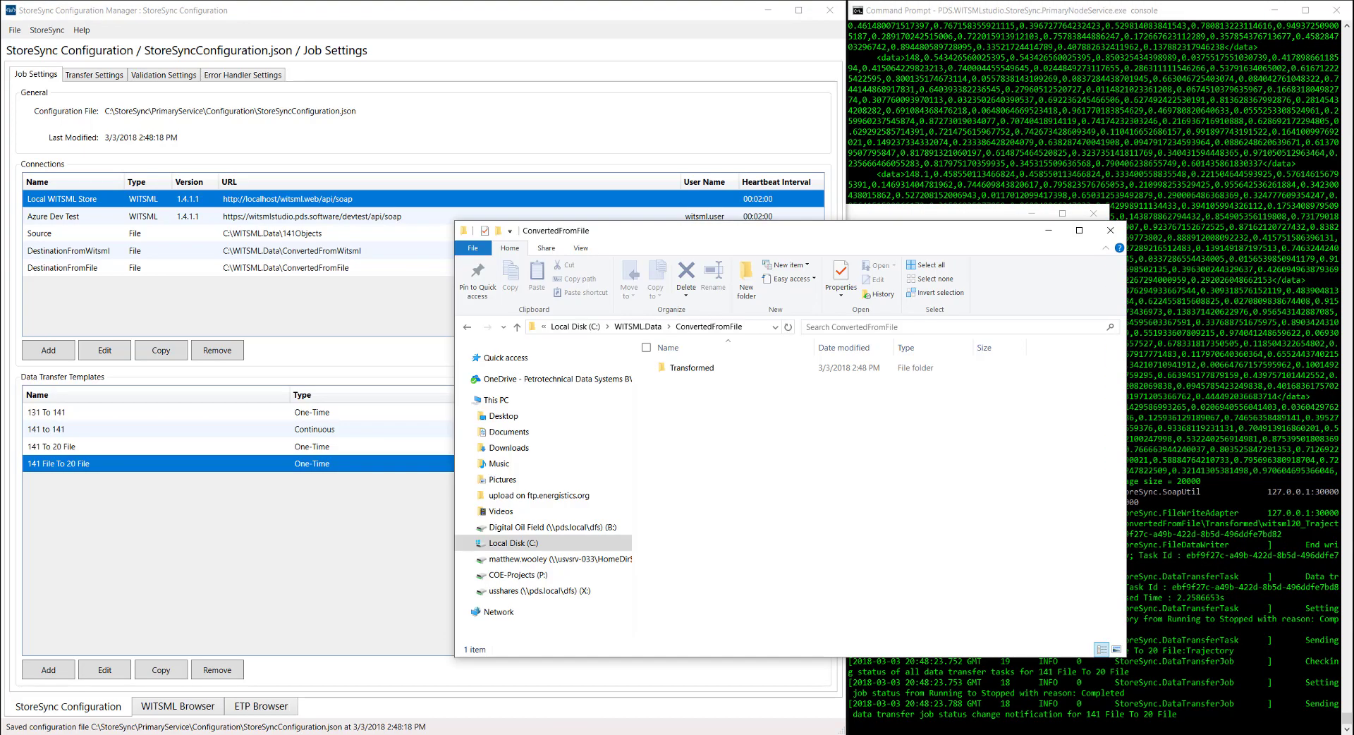
Step: Open ConvertedFromFile's Transformed folder to see its three witsml20 XML files
double_click(691, 370)
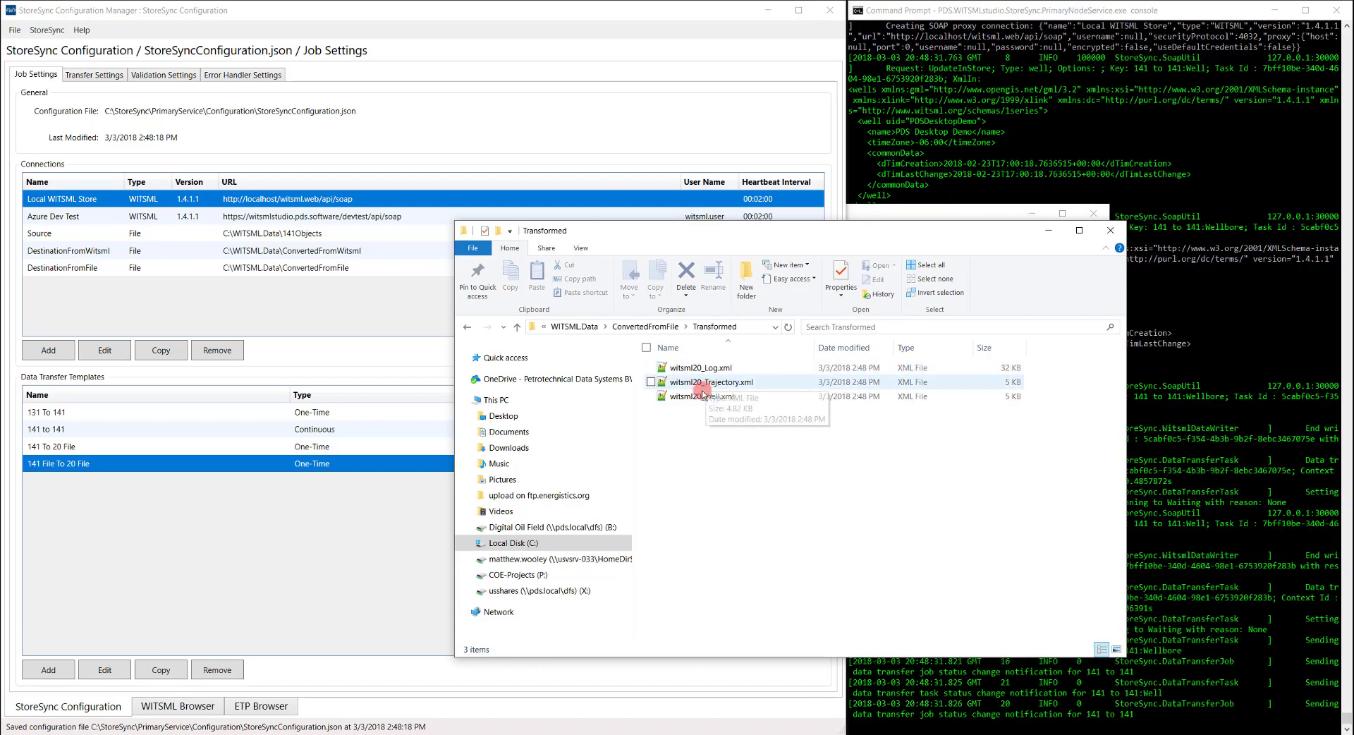